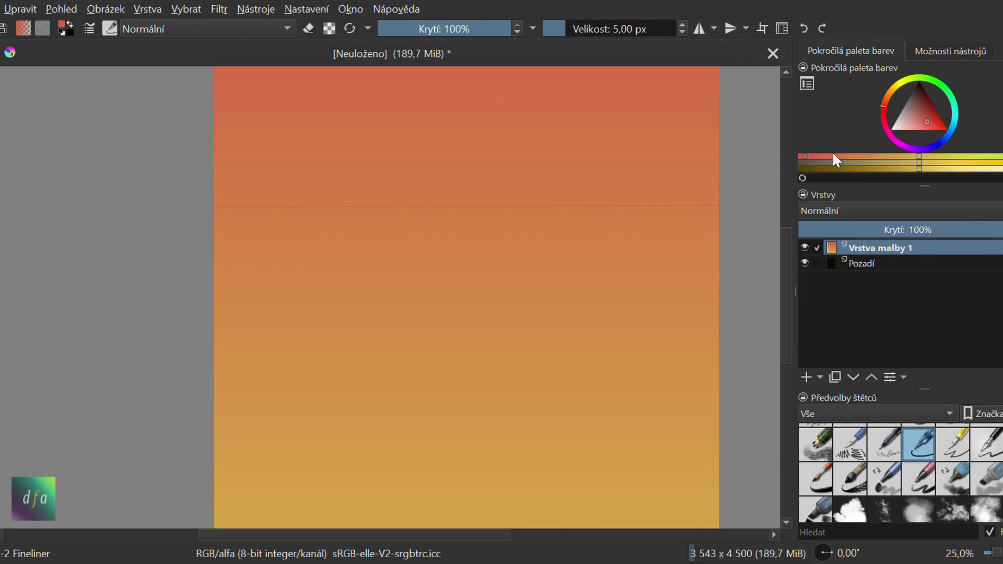
left_click(836, 156)
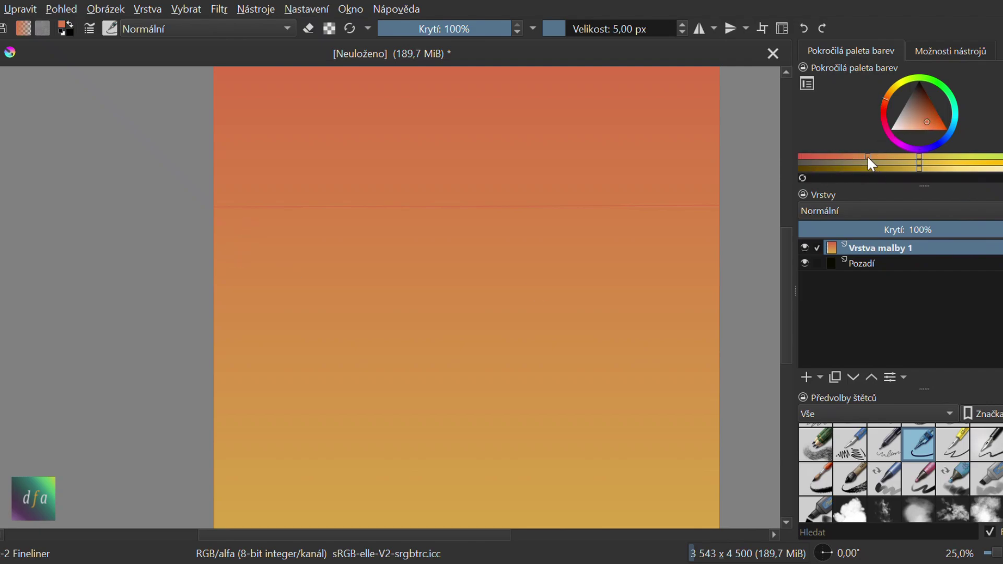
left_click_drag(216, 214, 727, 213)
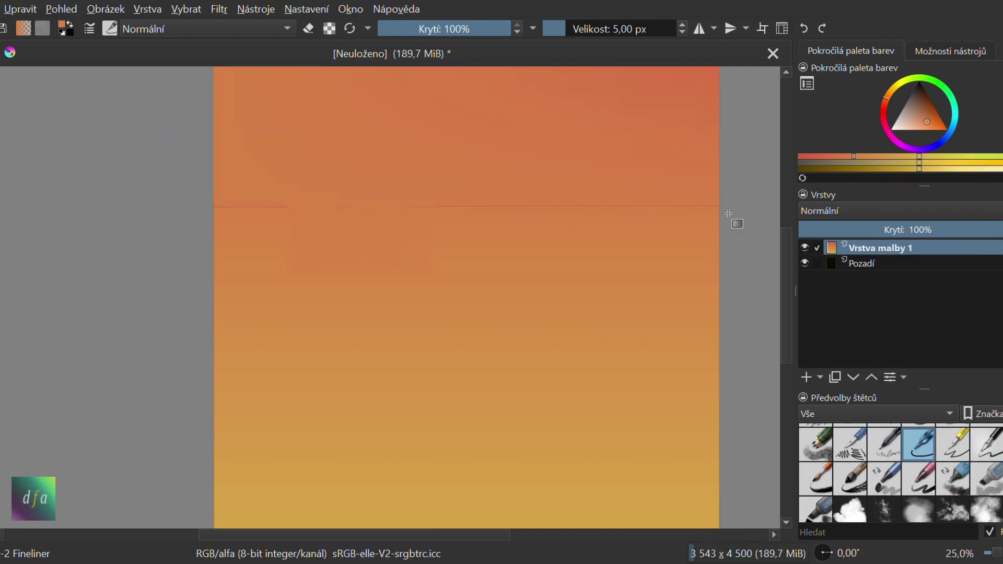
left_click(802, 29)
scroll(176, 346, "down", 1)
scroll(790, 269, "down", 2)
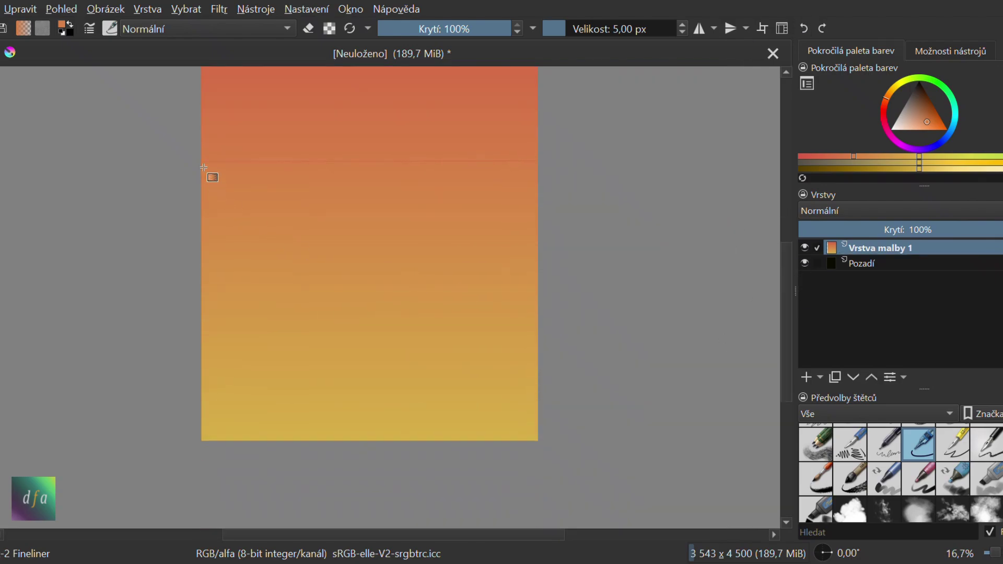
left_click_drag(205, 443, 207, 445)
scroll(481, 175, "down", 2)
scroll(526, 161, "up", 1)
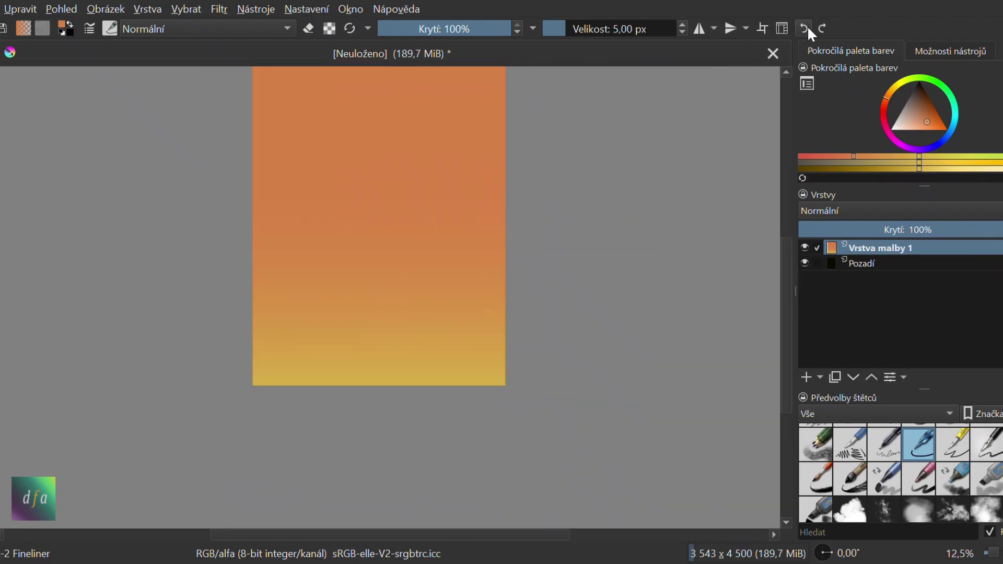
scroll(319, 264, "up", 2)
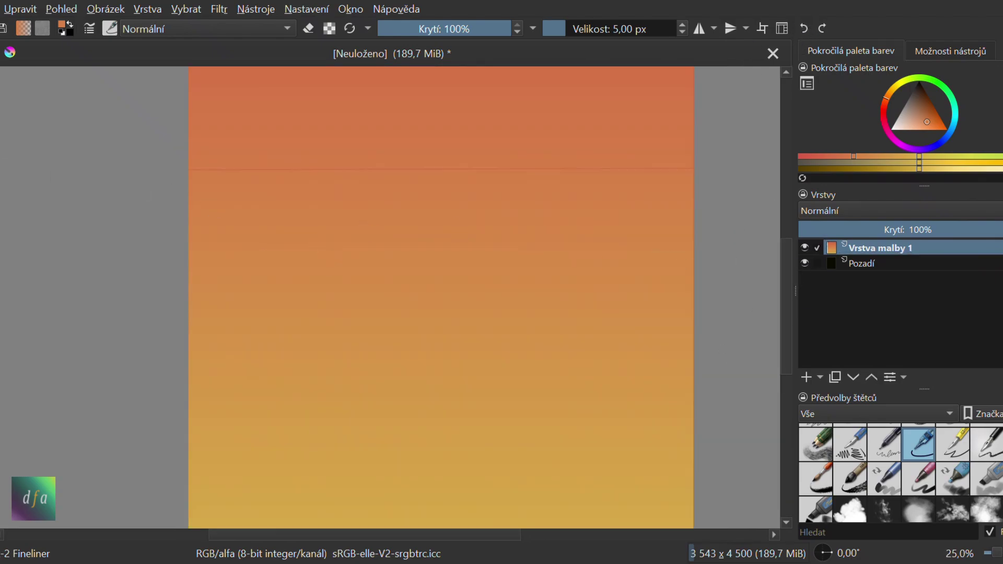
- Paint an orange water texture across the area below the horizon with the Water WaterSurface and Water Ripples brushes
left_click(590, 30)
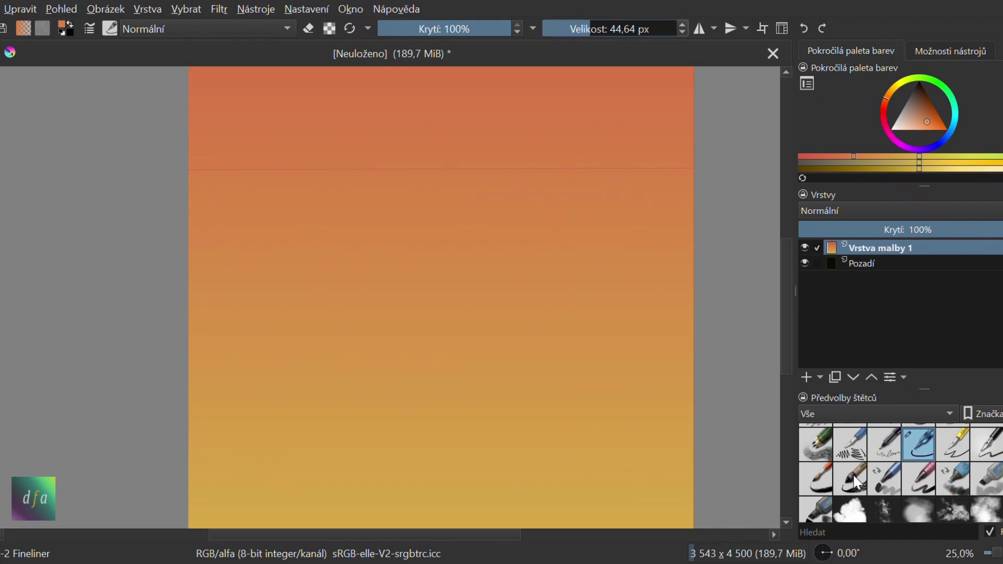
scroll(856, 482, "down", 10)
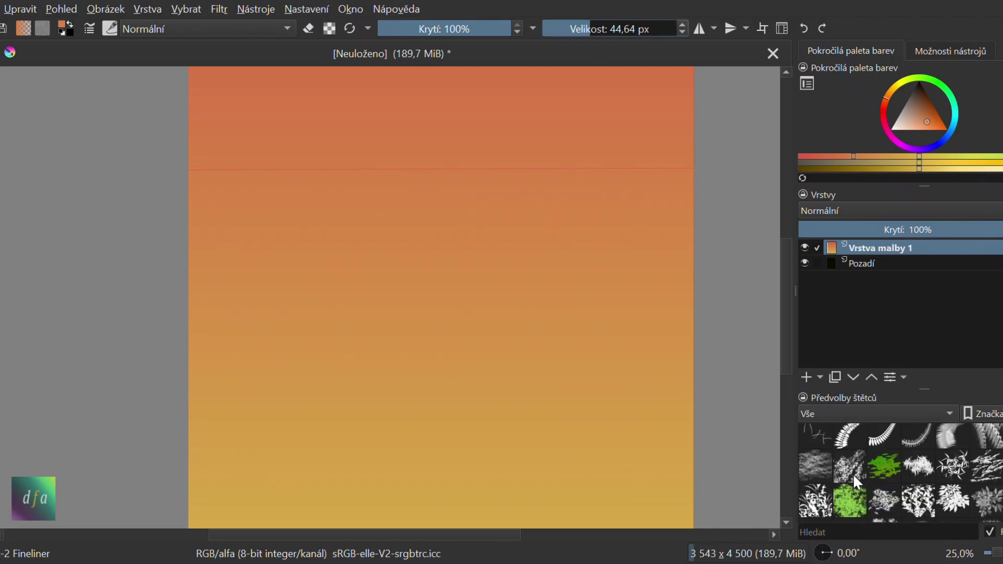
scroll(853, 473, "up", 5)
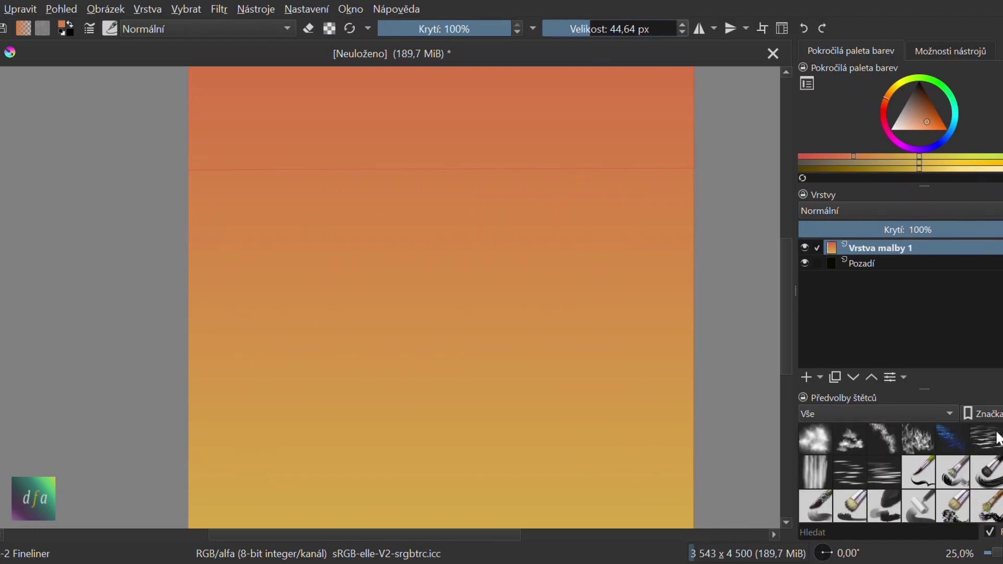
left_click(883, 473)
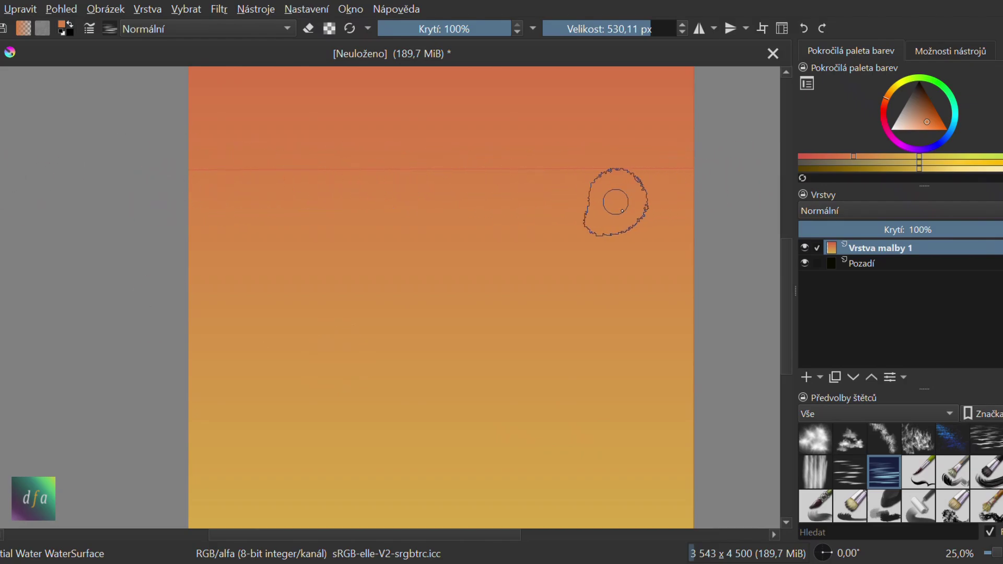
left_click(612, 202)
left_click(985, 440)
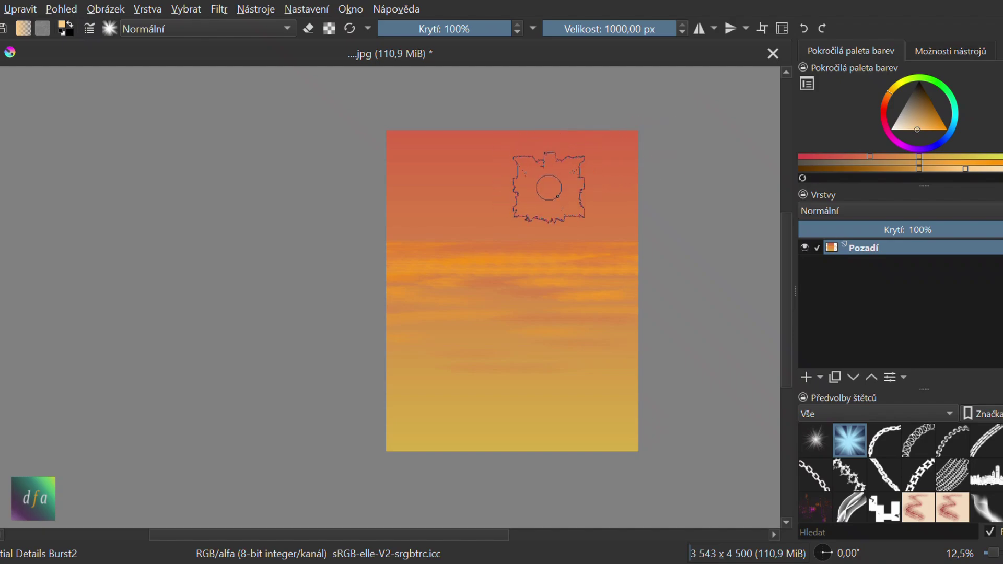
- Stamp a pale orange sun in the sky with the Burst2 brush at 1000 px, then brighten its centre at about 357 px
left_click(549, 185)
left_click(637, 31)
left_click(995, 169)
scroll(459, 194, "up", 2)
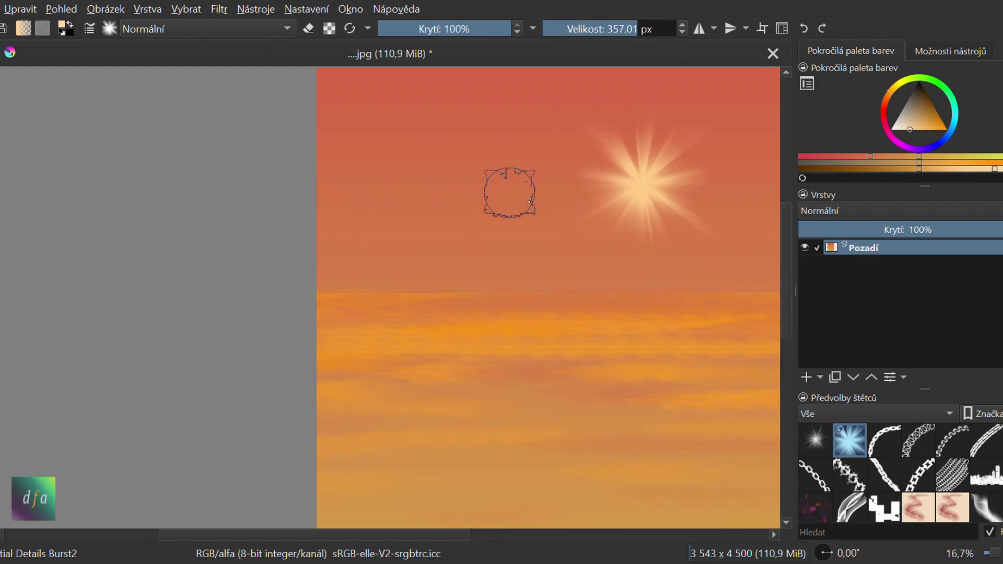
left_click(641, 183)
- Brighten the sun's core in a paler tone with the Burst2 brush at about 73 px
left_click_drag(626, 33, 589, 31)
scroll(643, 132, "up", 3)
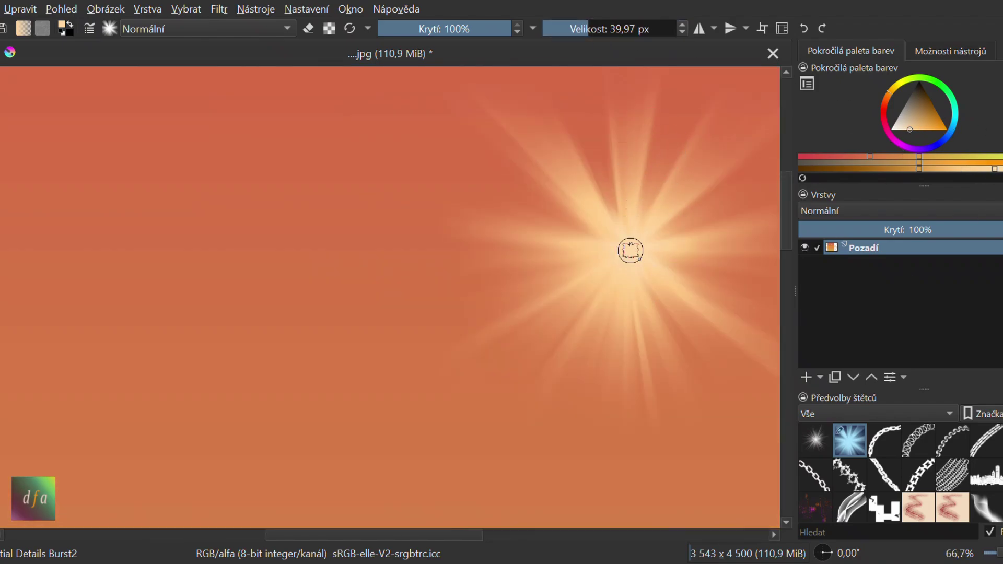
scroll(640, 249, "down", 3)
scroll(652, 287, "up", 2)
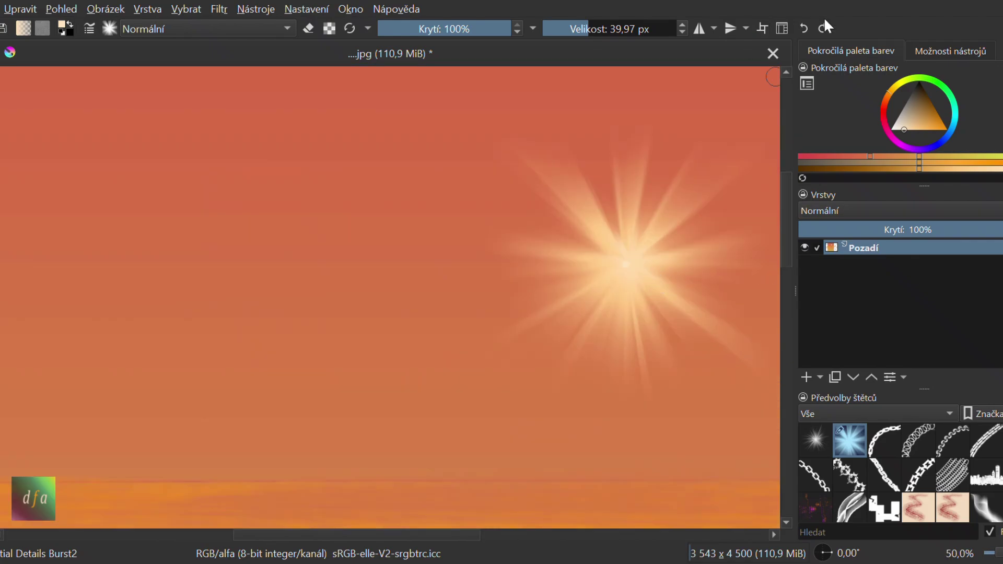
left_click(608, 39)
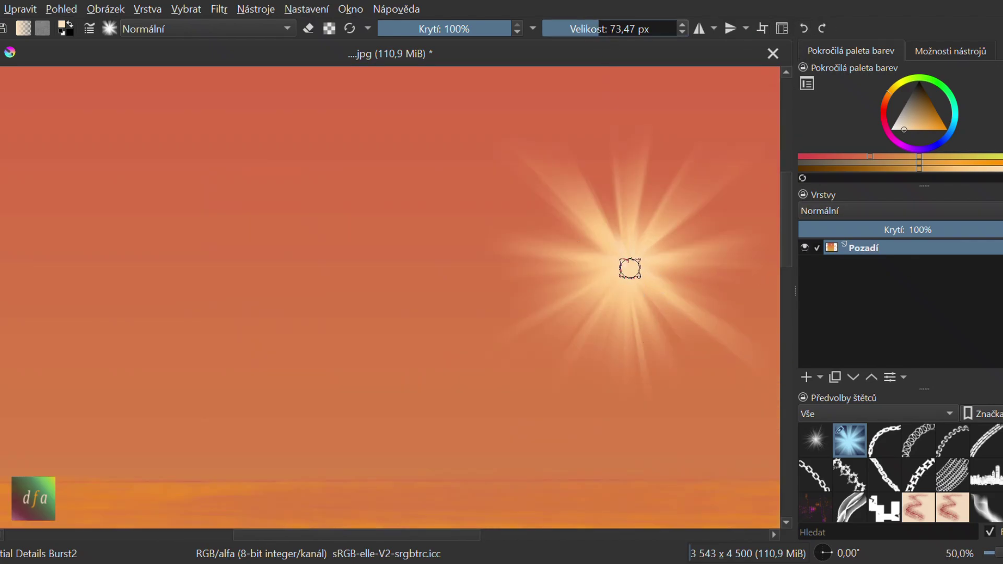
scroll(630, 268, "down", 3)
scroll(790, 285, "down", 2)
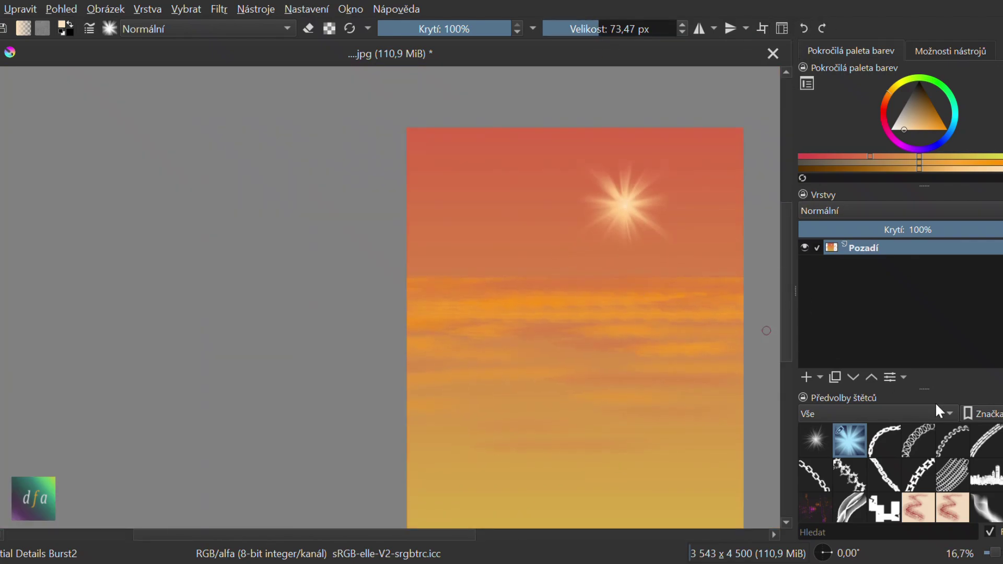
- Paint faint pale lens-flare streaks around the sun with the soft airbrush at 17% opacity and about 160 px
scroll(925, 479, "down", 3)
scroll(893, 478, "up", 5)
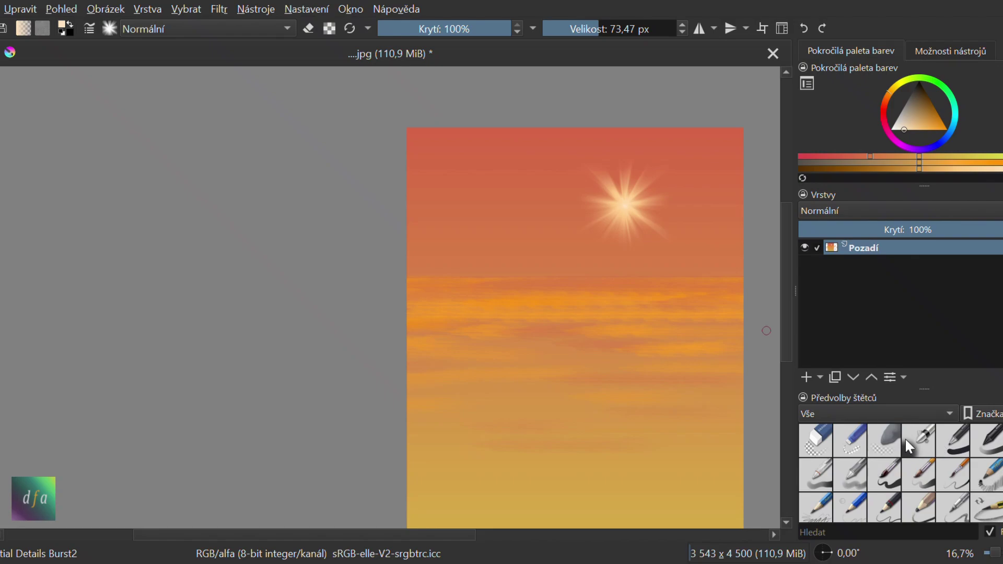
left_click(910, 439)
left_click_drag(607, 261, 609, 292)
left_click(807, 28)
left_click(401, 29)
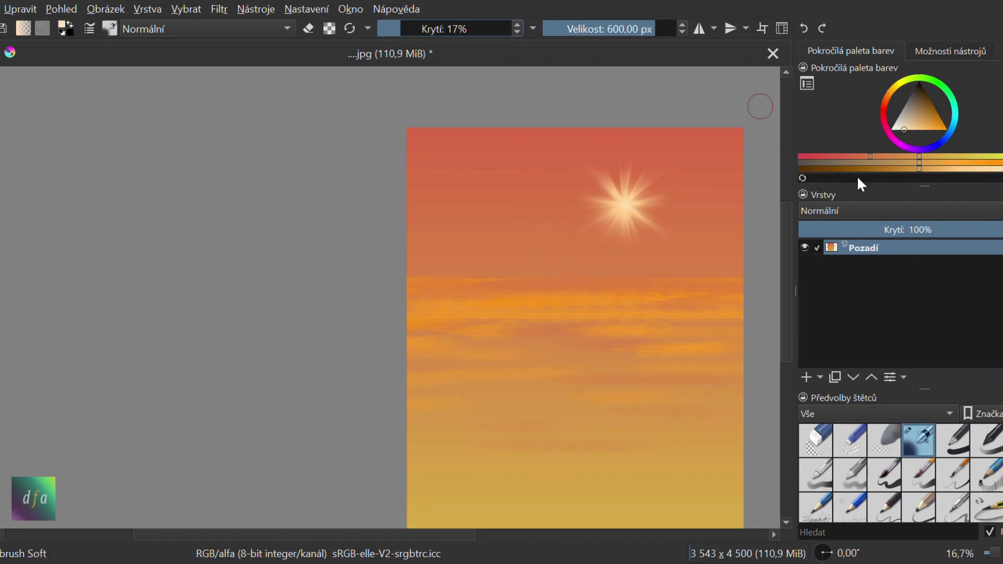
left_click(608, 29)
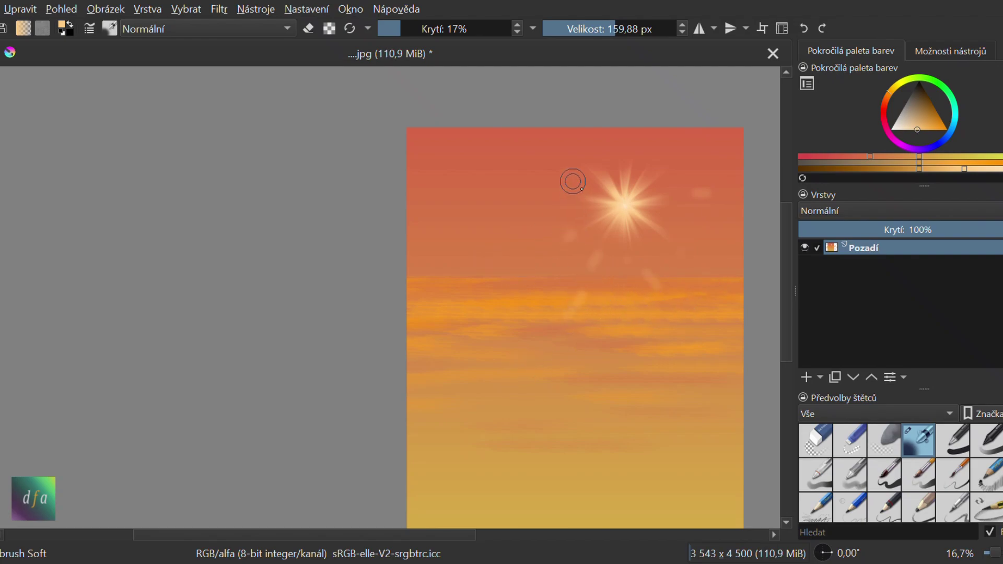
scroll(715, 330, "down", 1)
scroll(682, 403, "up", 1)
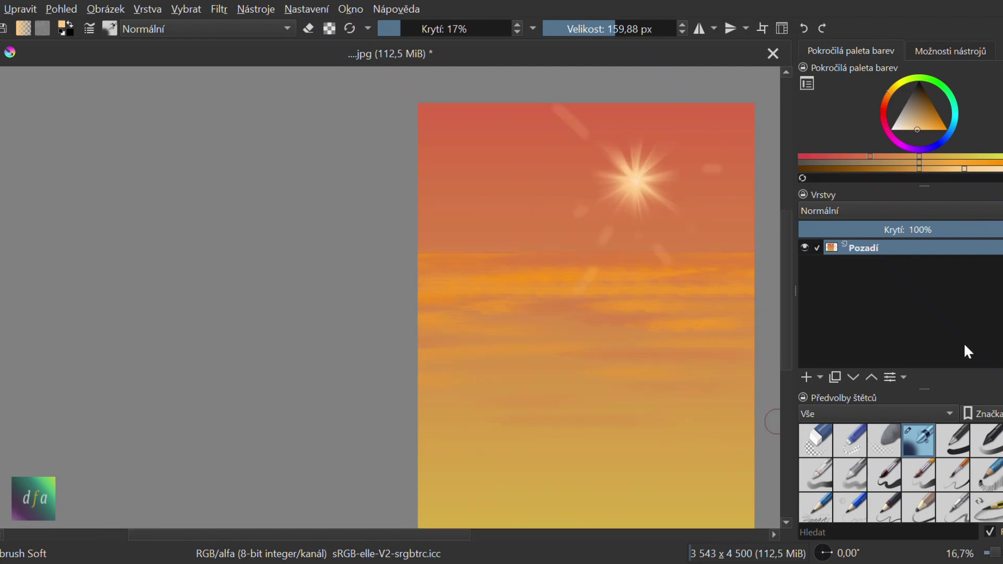
- Paint the sun's soft round reflection on the water beneath it with the soft airbrush at 42% opacity
scroll(906, 469, "down", 5)
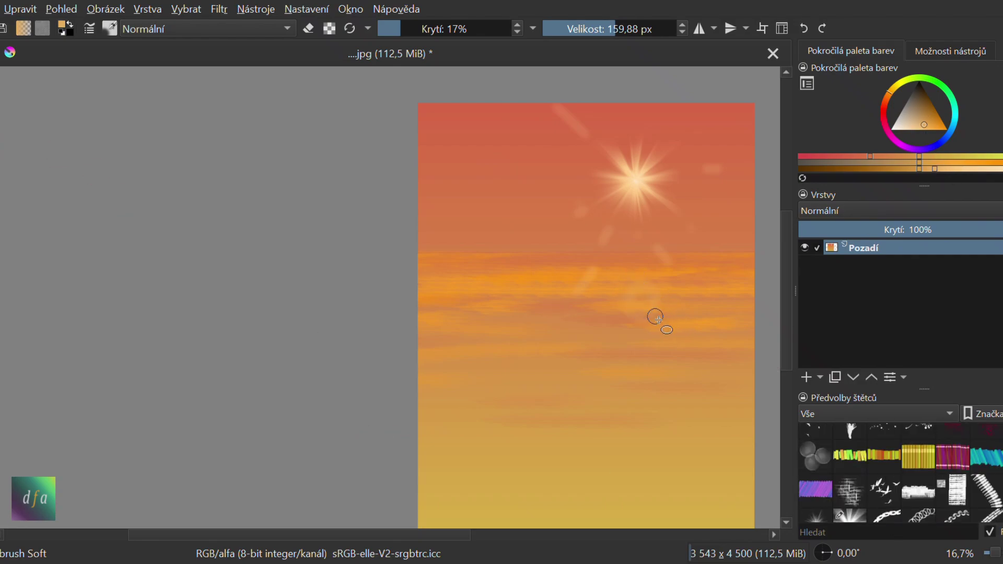
left_click_drag(433, 33, 443, 39)
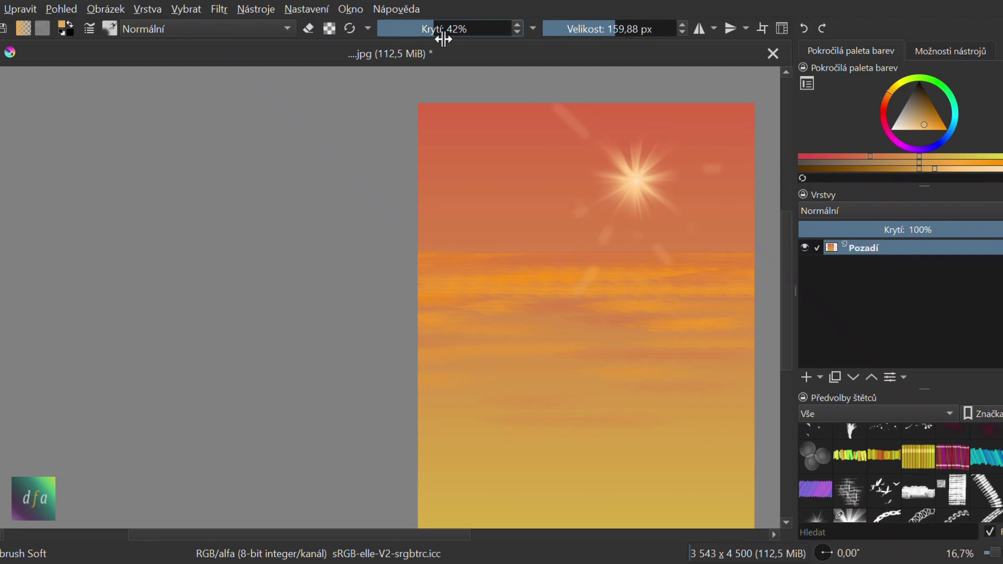
scroll(642, 290, "up", 2)
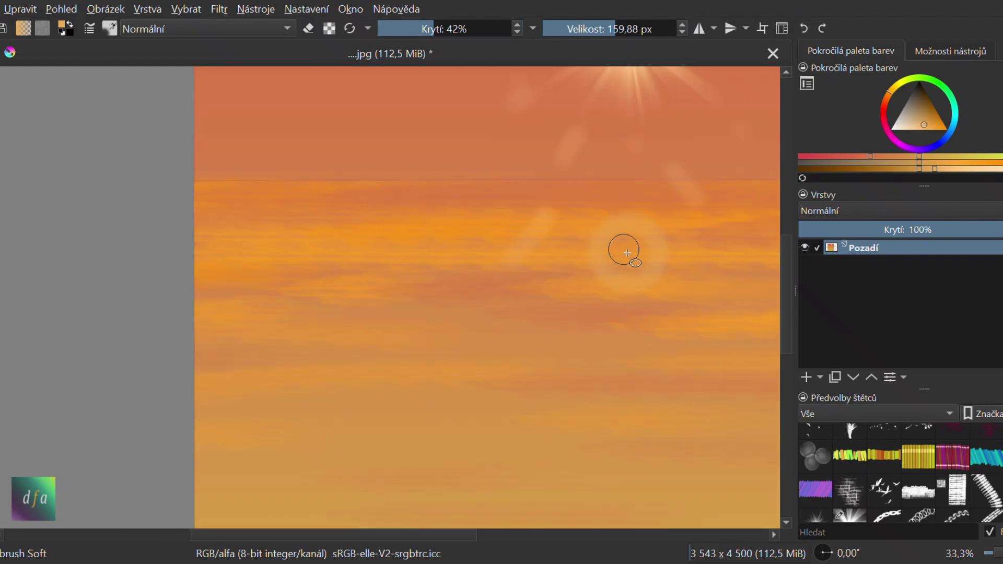
scroll(935, 496, "up", 5)
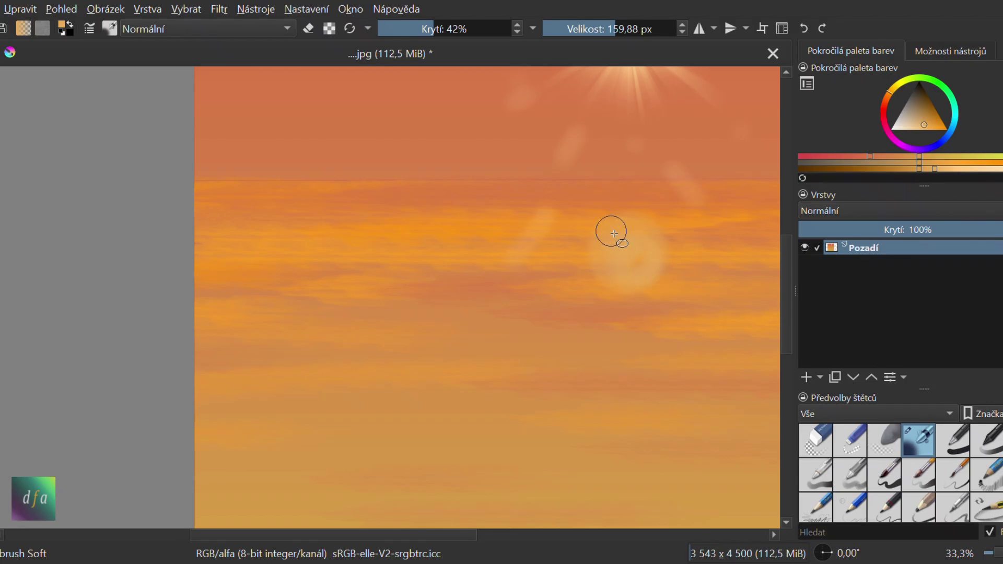
mouse_move(652, 276)
left_mouse_down()
mouse_move(613, 243)
mouse_move(665, 288)
mouse_move(640, 273)
left_mouse_up()
scroll(743, 314, "down", 3)
scroll(744, 293, "up", 5)
left_click_drag(612, 346, 557, 366)
scroll(557, 365, "down", 3)
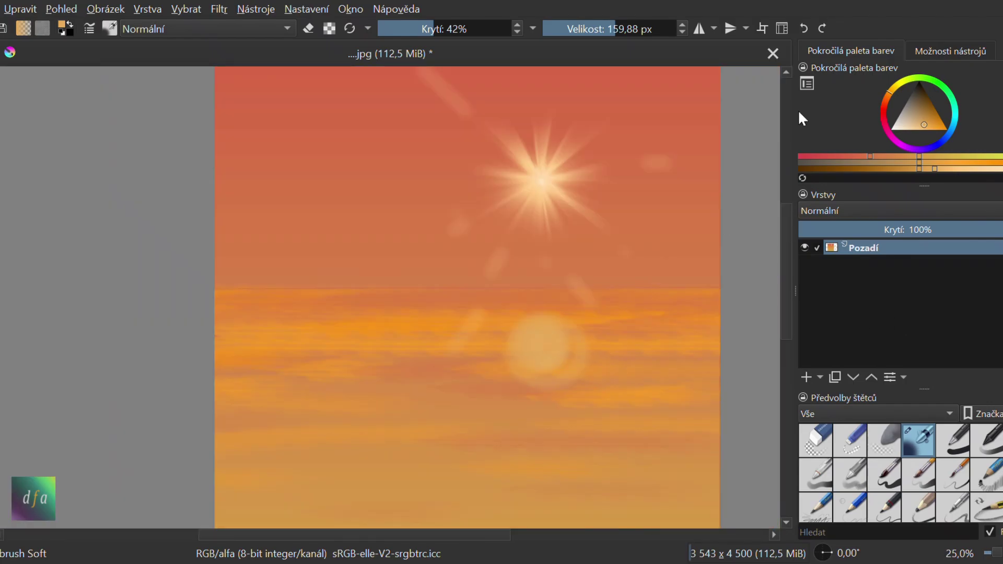
left_click(805, 28)
left_click(412, 29)
mouse_move(528, 320)
left_mouse_down()
mouse_move(582, 385)
mouse_move(573, 384)
left_mouse_up()
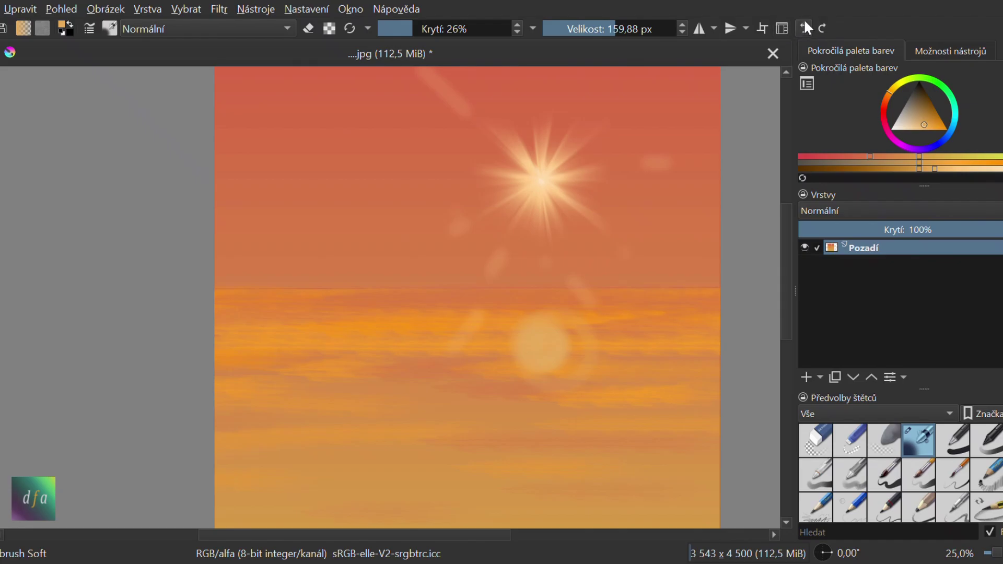
- Surround the sun's reflection with a faint halo at 13% opacity and paint pale light streaks down the water
left_click(396, 28)
left_click_drag(501, 313, 612, 389)
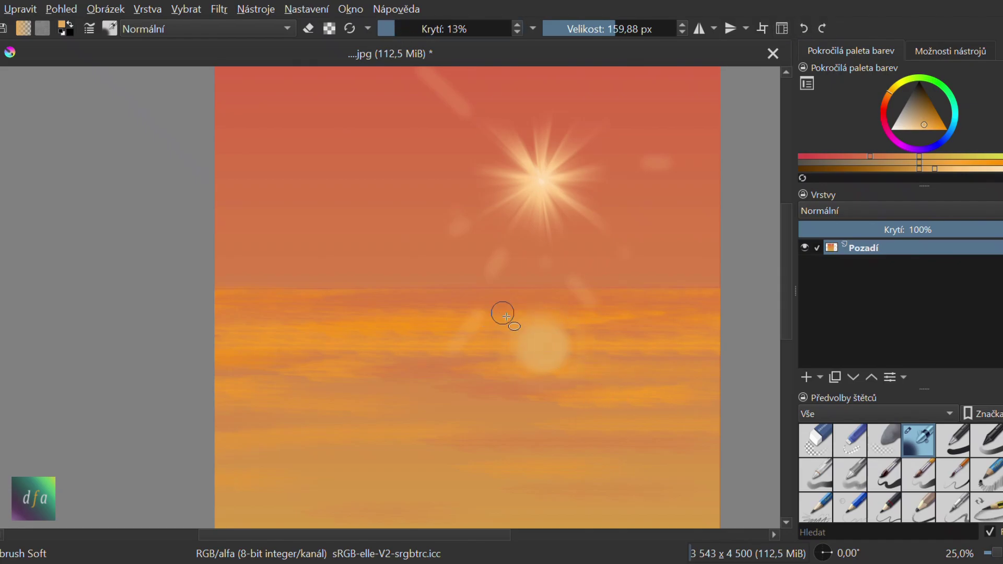
left_click_drag(503, 314, 597, 392)
scroll(612, 387, "down", 1)
scroll(548, 372, "up", 3)
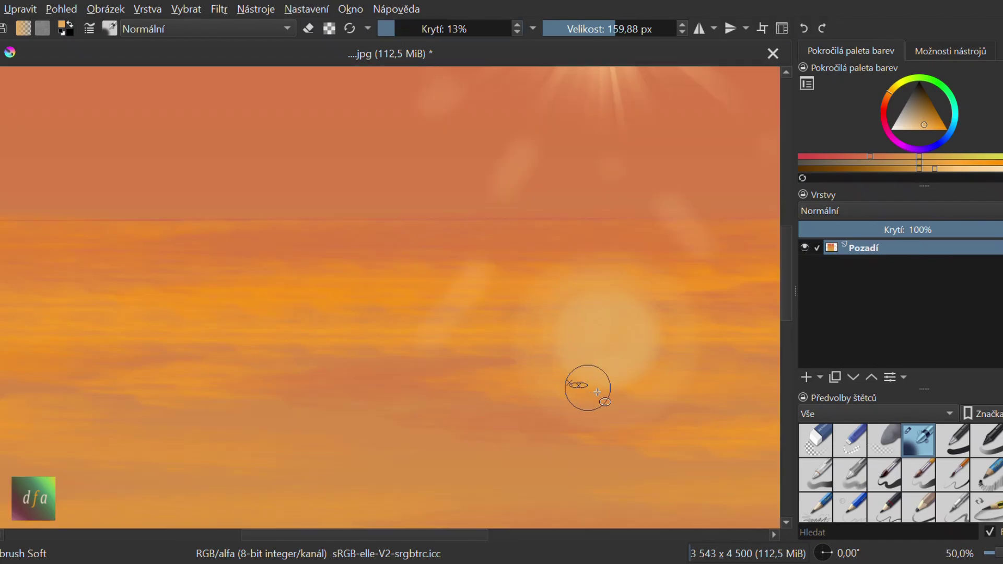
scroll(658, 402, "down", 1)
scroll(746, 365, "down", 1)
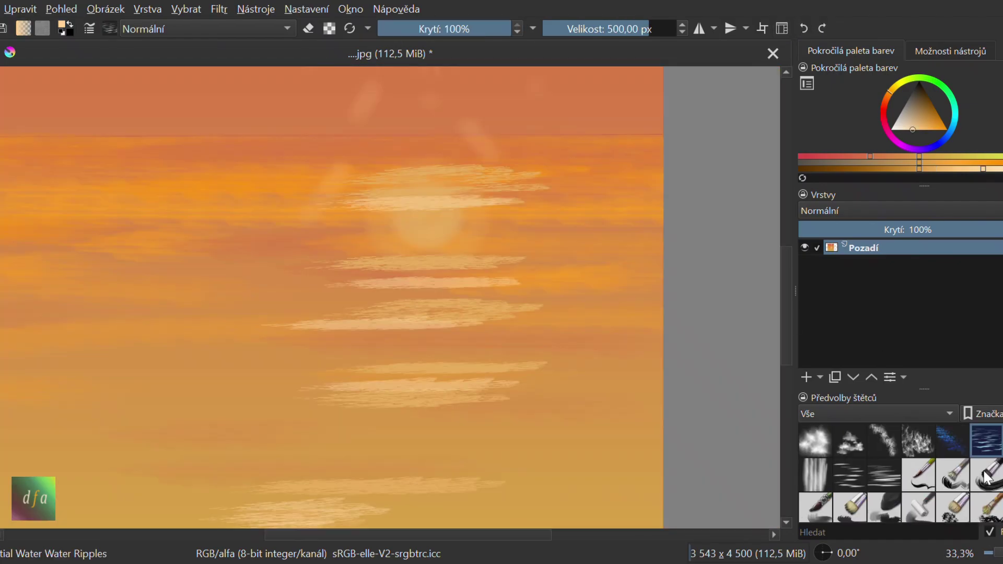
- Paint saturated orange ripples across the sea with the Water Ripples brush at 500 px
left_click(944, 163)
scroll(127, 335, "down", 2)
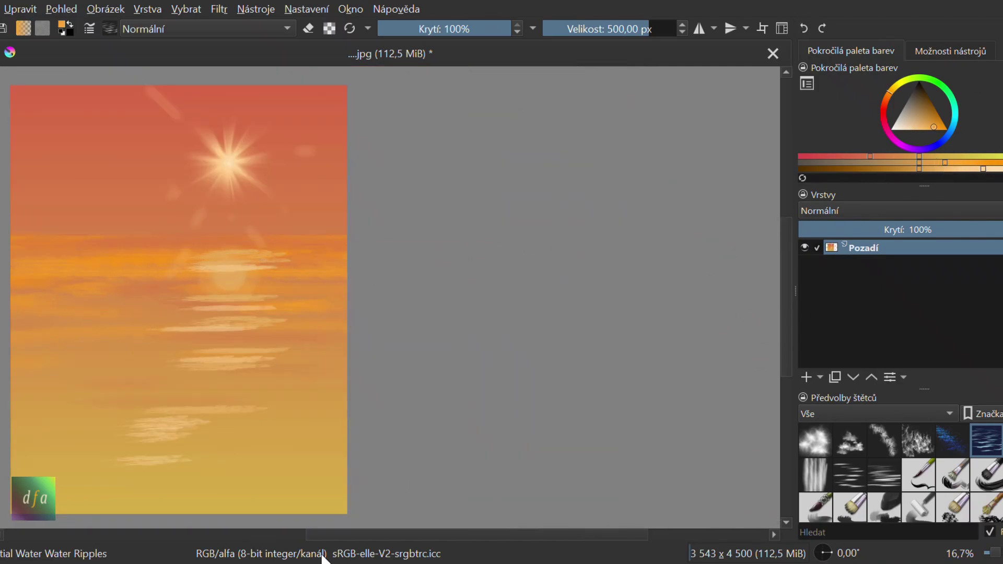
scroll(357, 445, "left", 2)
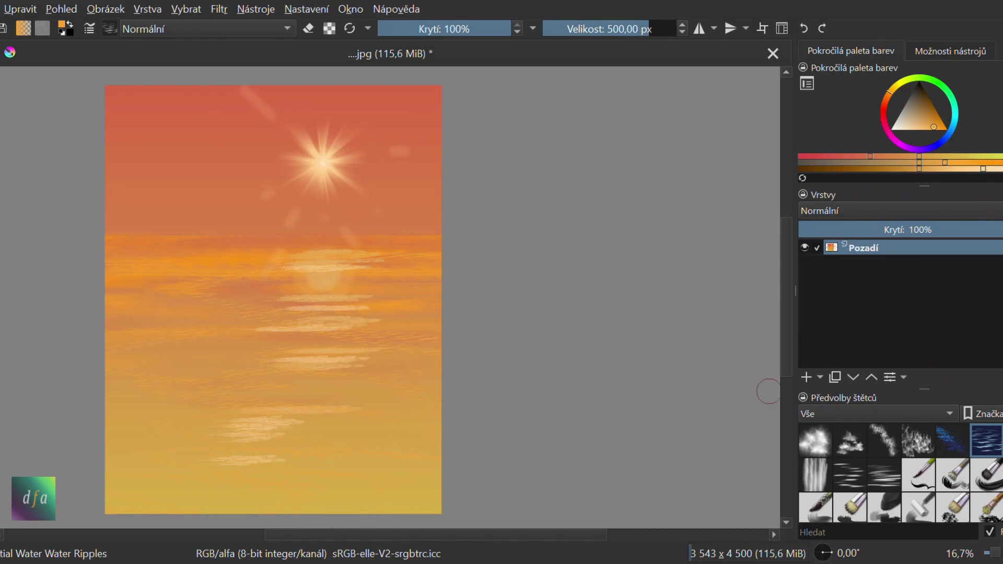
- Add fine pale orange ripples over the sea from the horizon downward with the 500 px Water Ripples brush
left_click(105, 280, "ctrl")
scroll(277, 251, "up", 1)
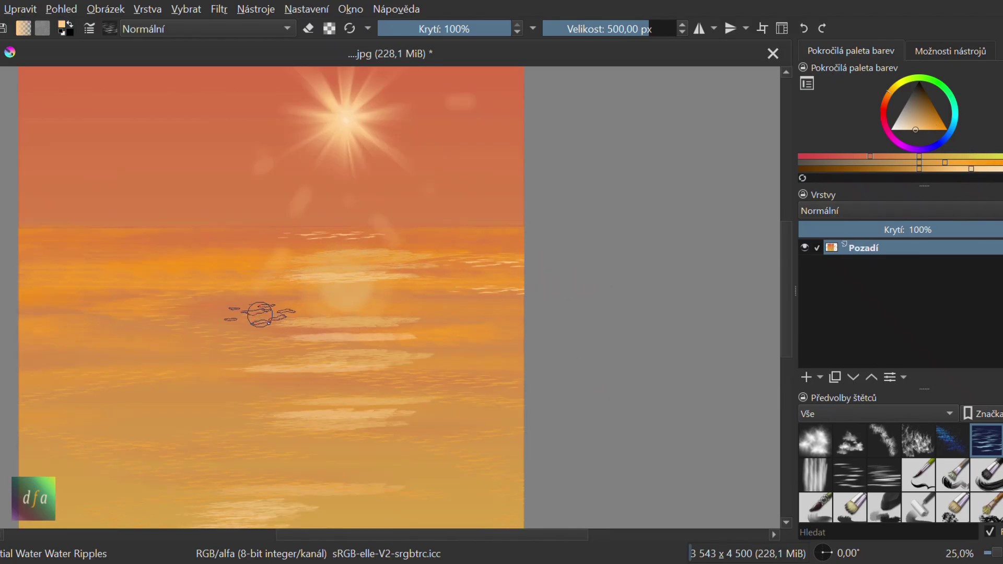
scroll(260, 454, "up", 2)
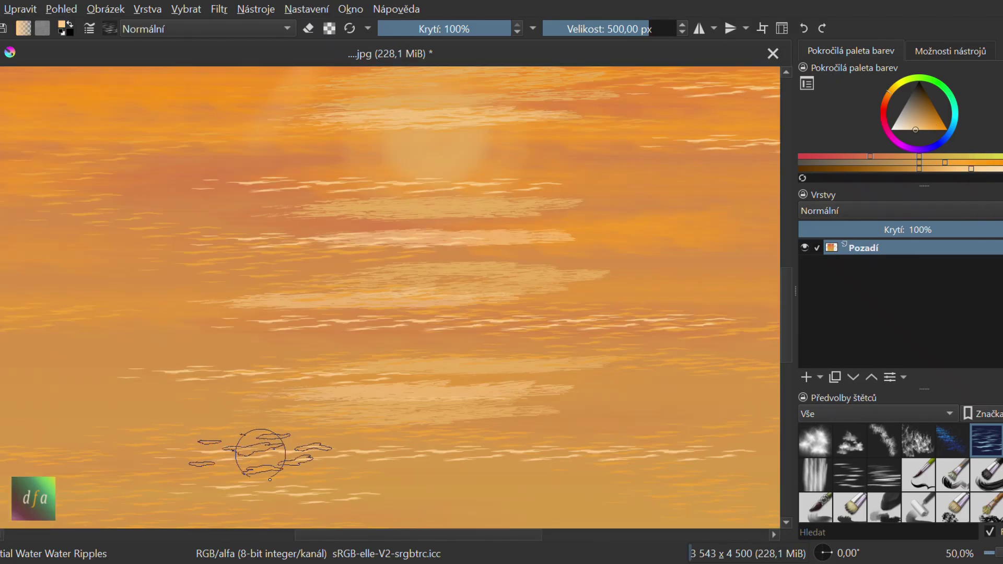
scroll(260, 453, "down", 3)
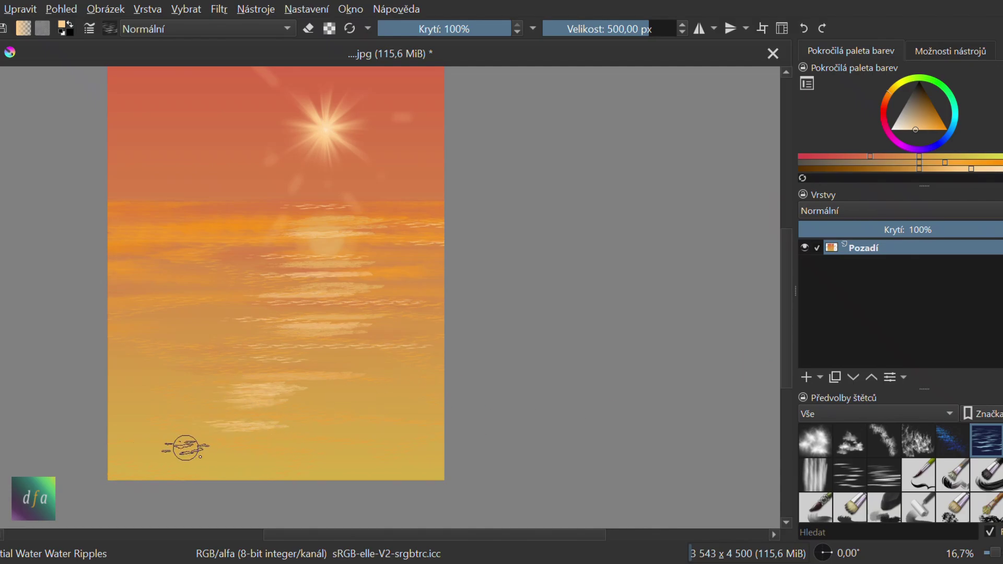
scroll(312, 229, "up", 2)
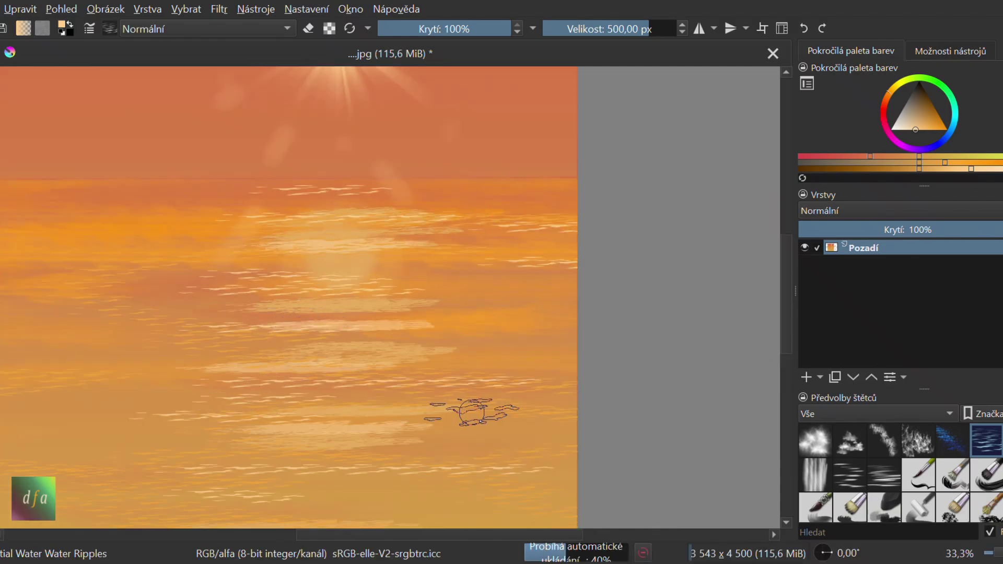
scroll(300, 434, "down", 2)
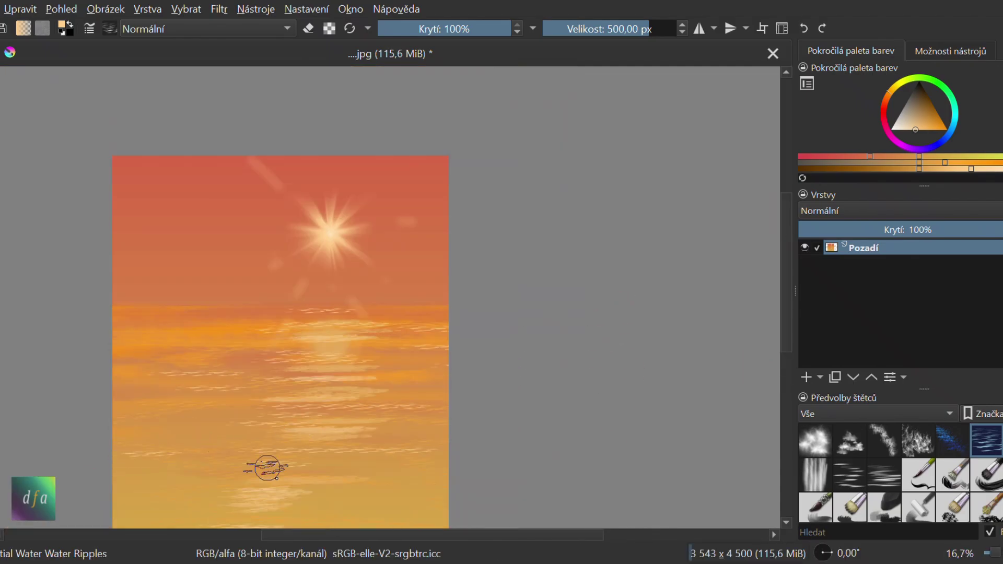
- Add fine reddish ripples across the sea below the horizon with the Water Ripples brush at 500 px
scroll(257, 416, "up", 2)
left_click(860, 155)
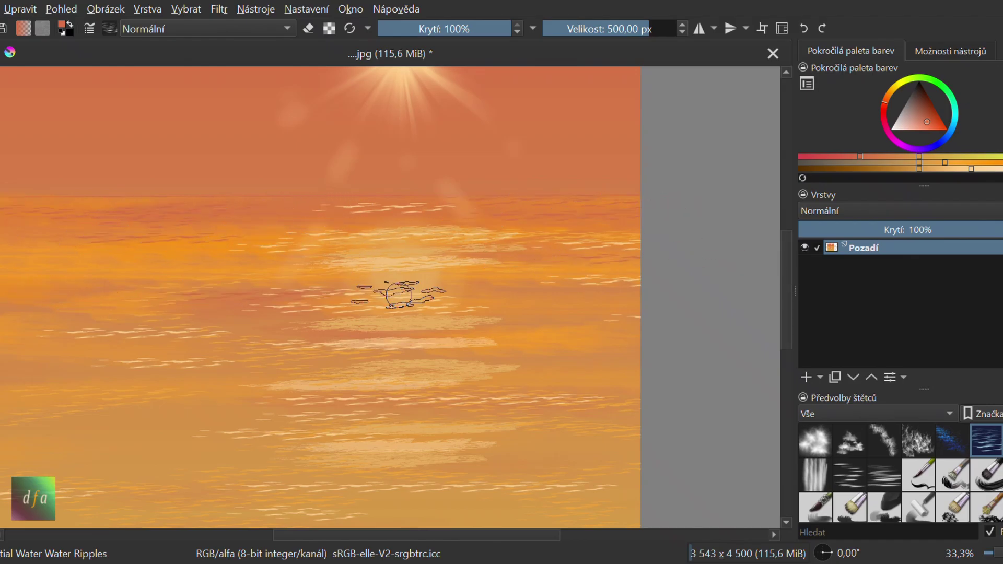
scroll(473, 410, "down", 1)
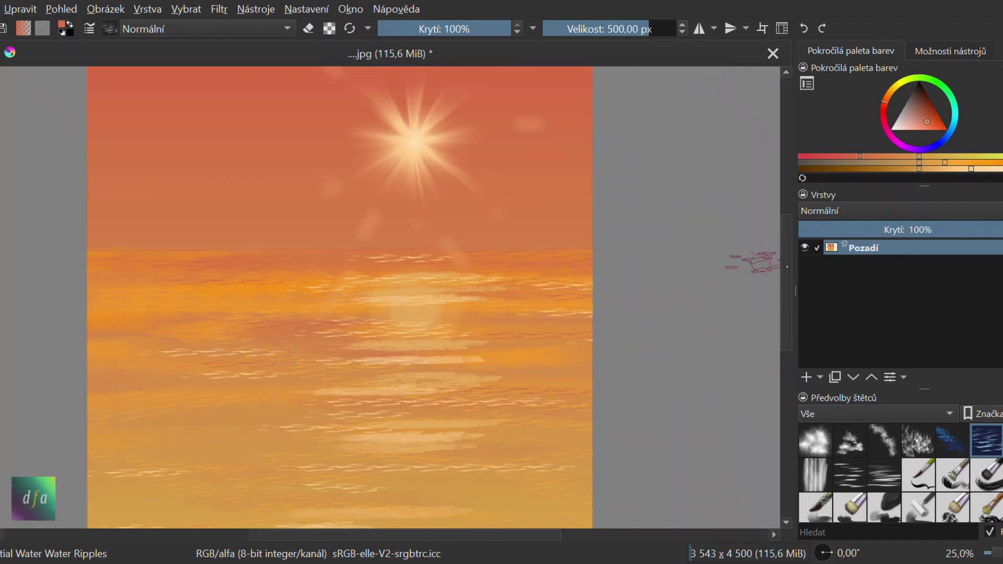
scroll(269, 313, "down", 3)
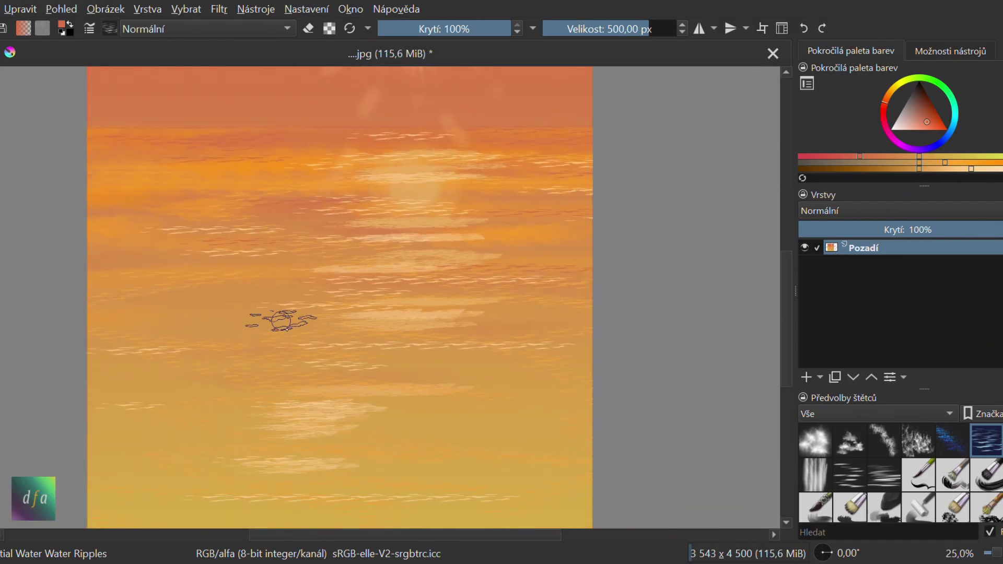
- Paint orange ripples across the lower part of the sea with the Water Ripples brush at 500 px
left_click(933, 162)
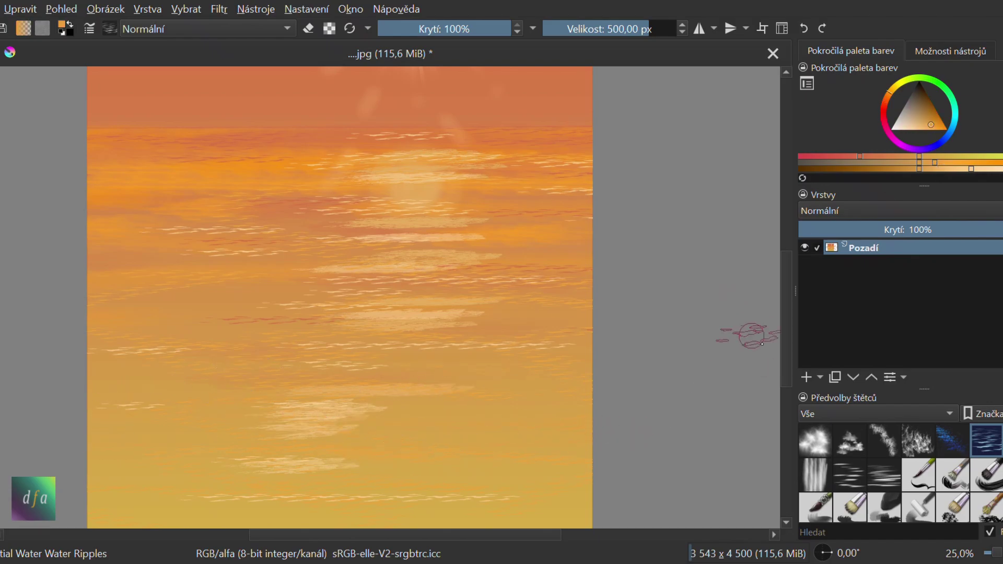
left_click_drag(784, 356, 784, 394)
left_click_drag(110, 397, 755, 408)
left_click_drag(784, 306, 780, 249)
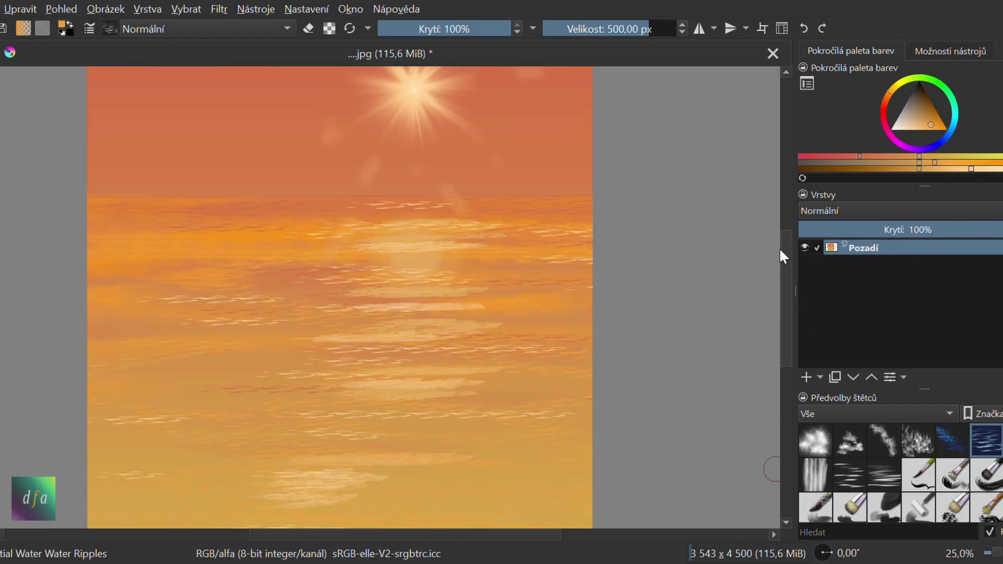
- Try to brighten the sun's reflection with the Basic-3 Flow brush at 40 px and 11% opacity in pale orange
key("plus")
left_click(463, 29)
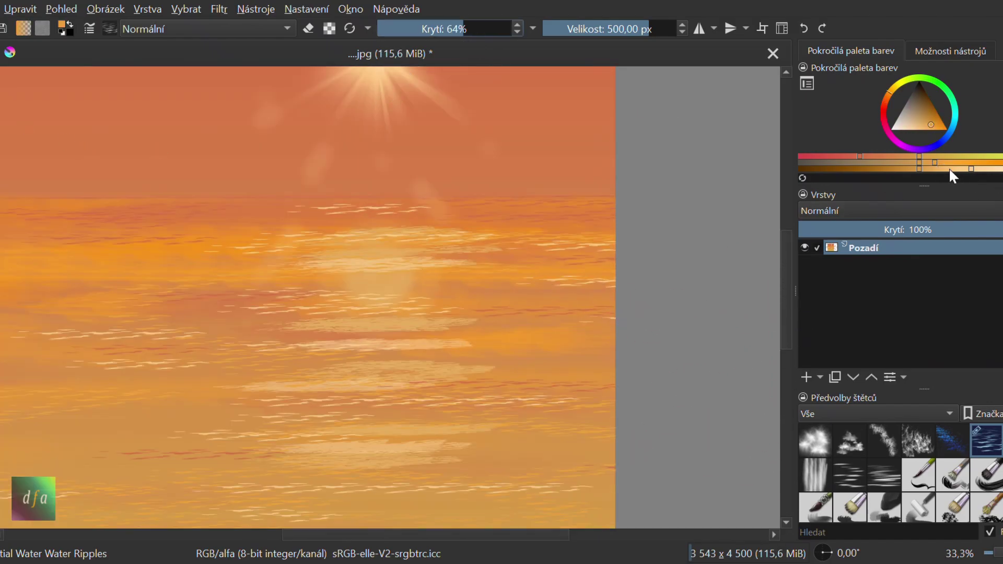
key("plus")
key("plus")
scroll(815, 470, "up", 5)
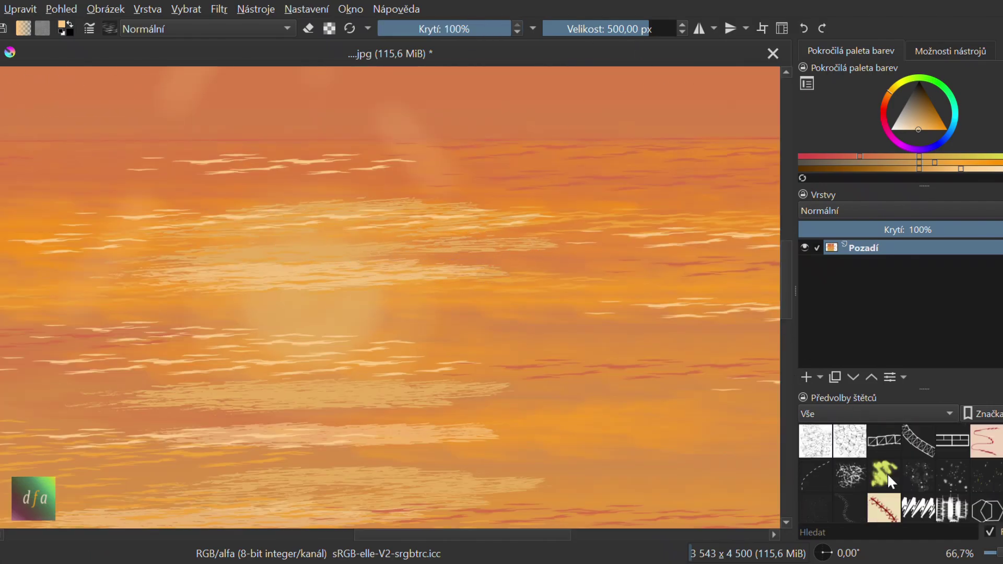
left_click(816, 474)
key("minus")
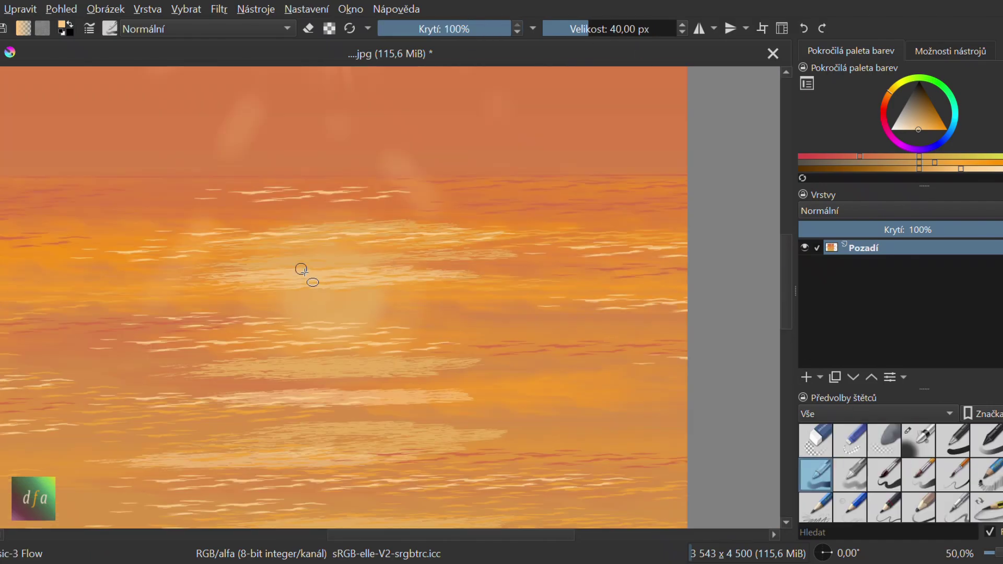
left_click(392, 29)
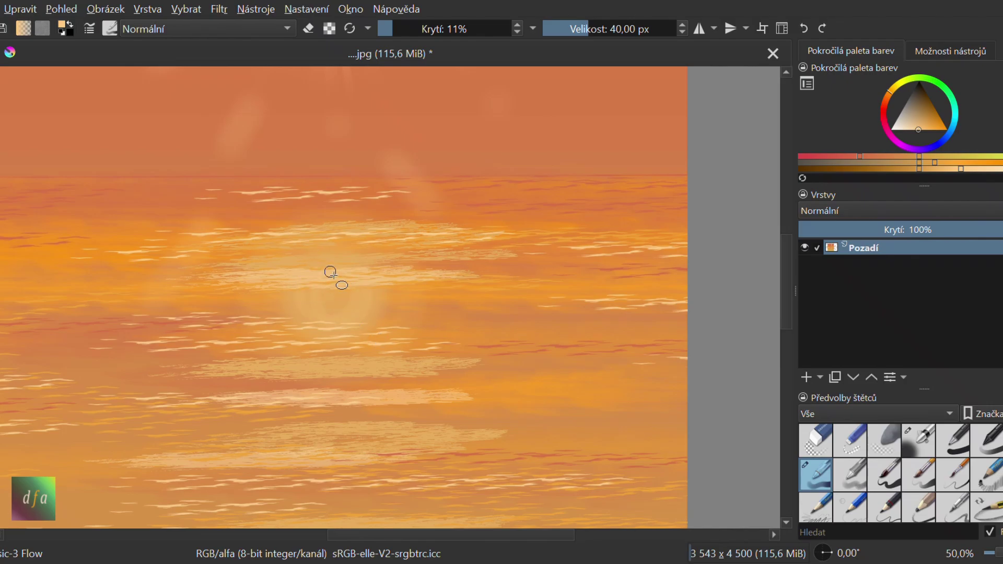
key("minus")
key("minus")
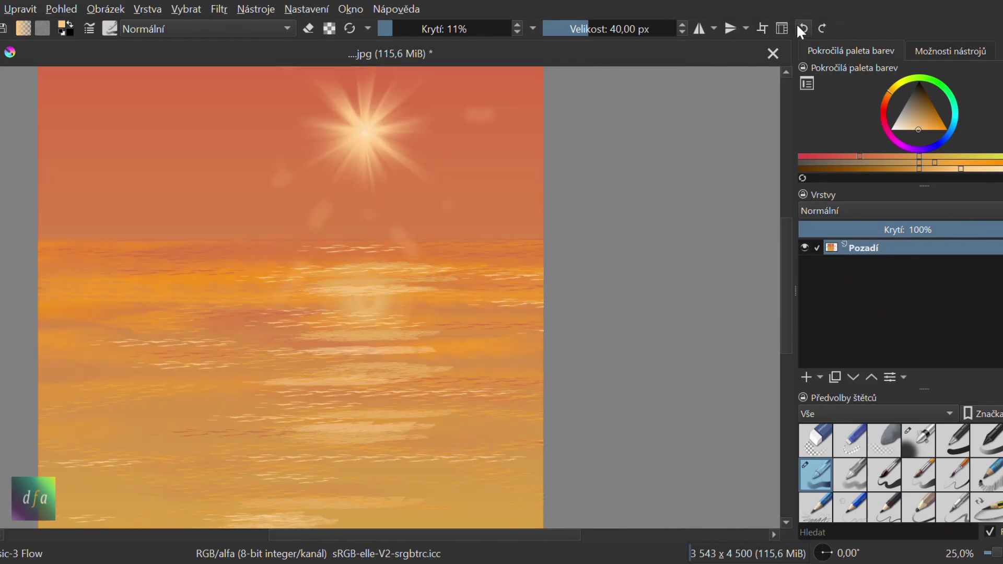
- Brighten the sun's round reflection on the water with the soft airbrush at 13% opacity and 159.88 px
left_click(851, 475)
left_click(918, 440)
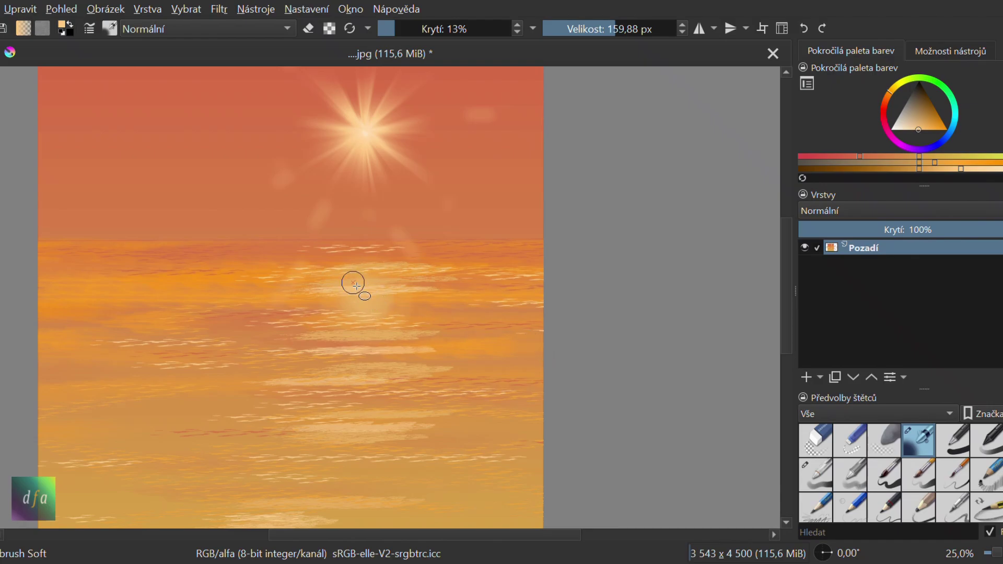
left_click_drag(391, 314, 392, 315)
left_click_drag(349, 274, 412, 327)
key("minus")
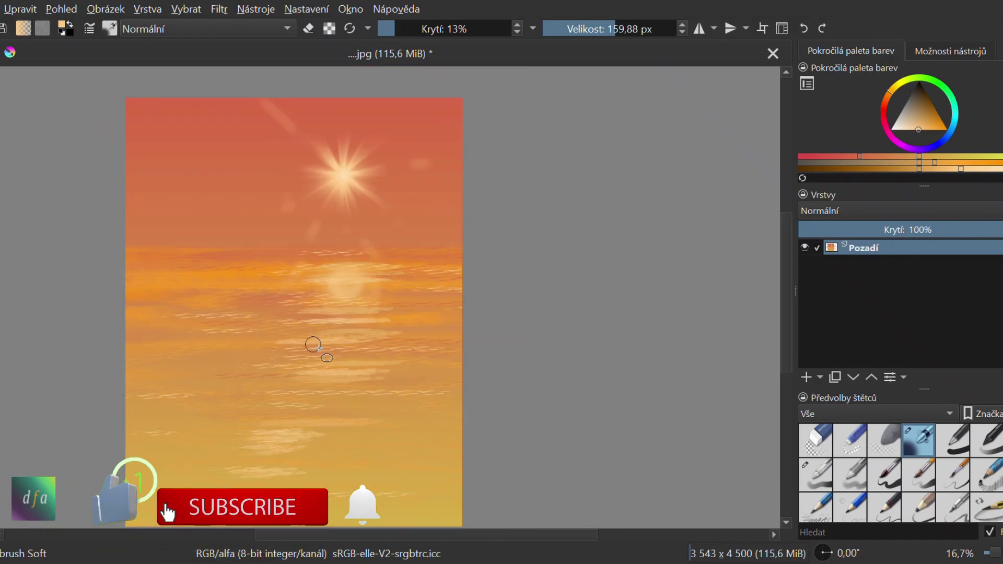
key("plus")
key("minus")
key("minus")
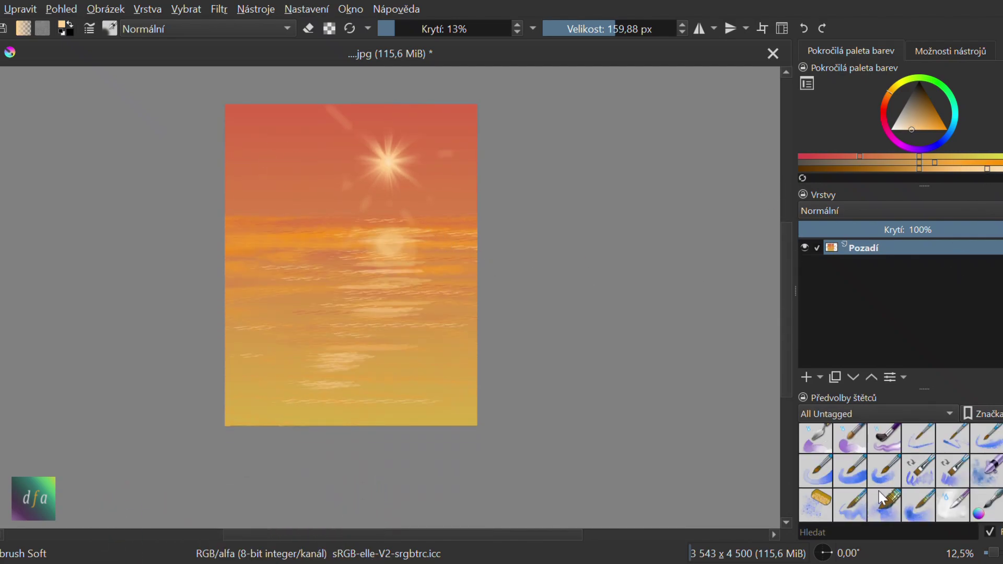
- Paint a pale cloud in the upper-left sky with the Cloudfuzzy2 brush at 58% opacity and 455.17 px
scroll(920, 496, "up", 1)
left_click(952, 416)
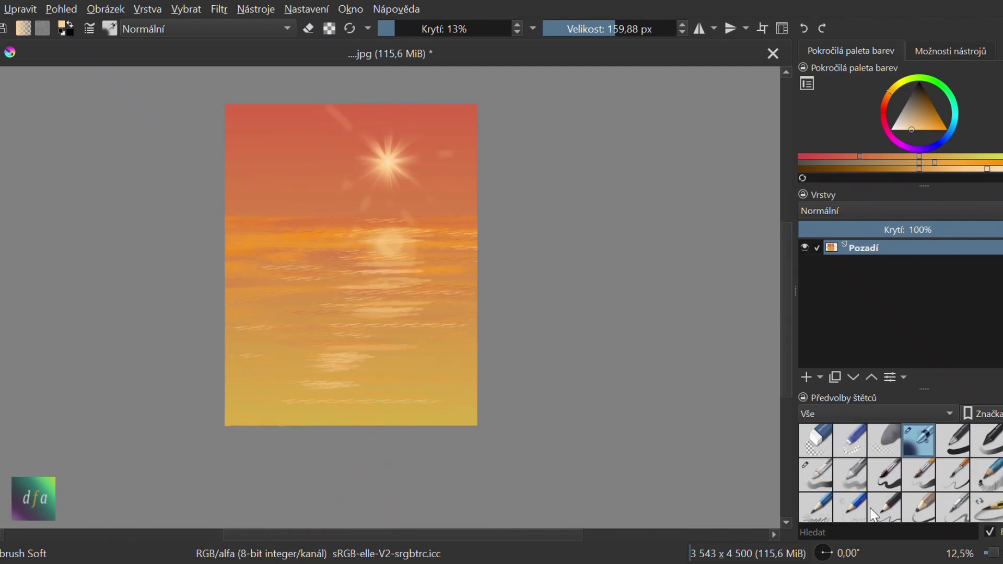
left_click(870, 508)
left_click(861, 486)
scroll(115, 98, "up", 1)
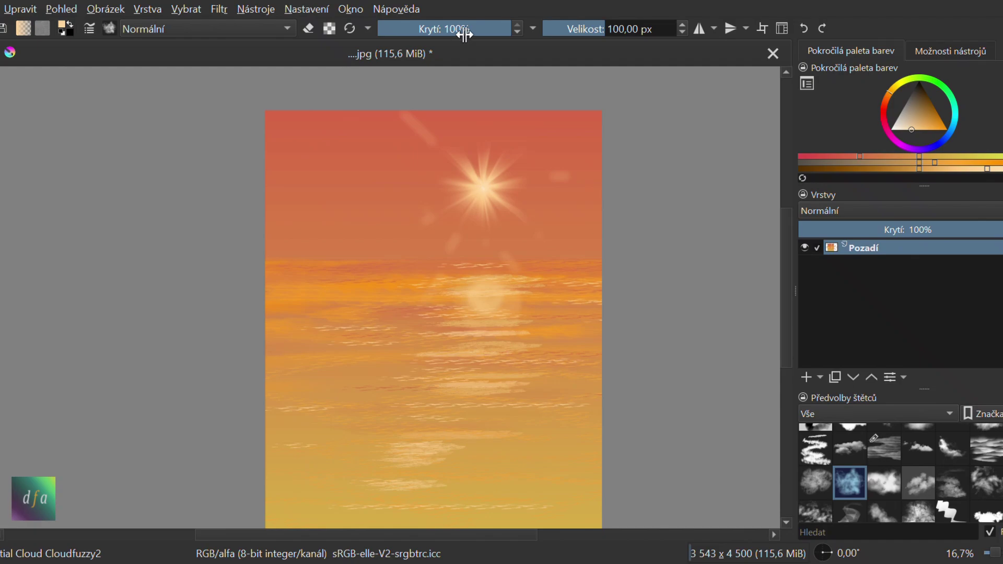
left_click(456, 28)
left_click_drag(267, 125, 423, 130)
left_click(806, 28)
left_click_drag(277, 152, 346, 177)
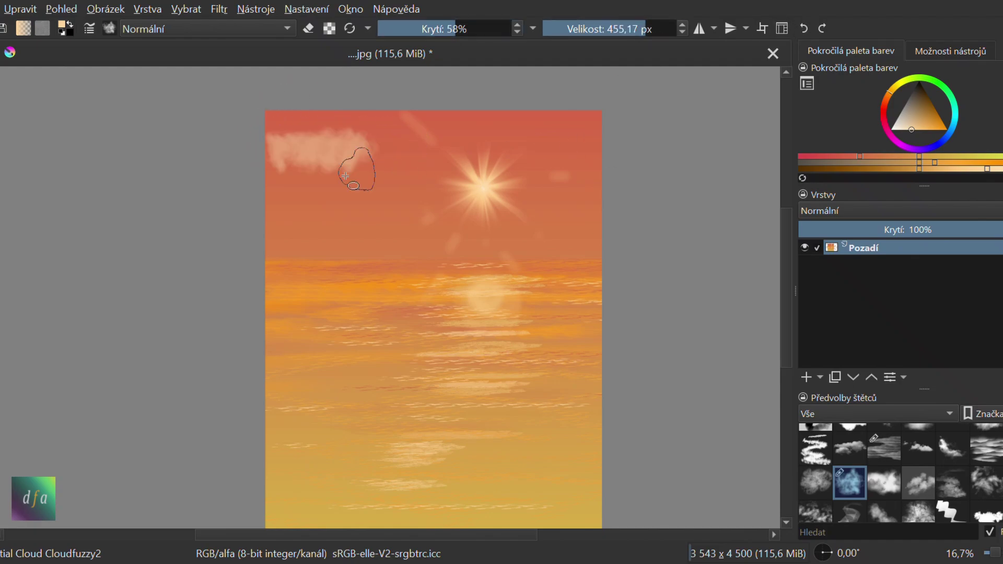
- Add more pale clouds in the upper-right sky and to the left of the sun with the same cloud brush
left_click_drag(497, 118, 591, 117)
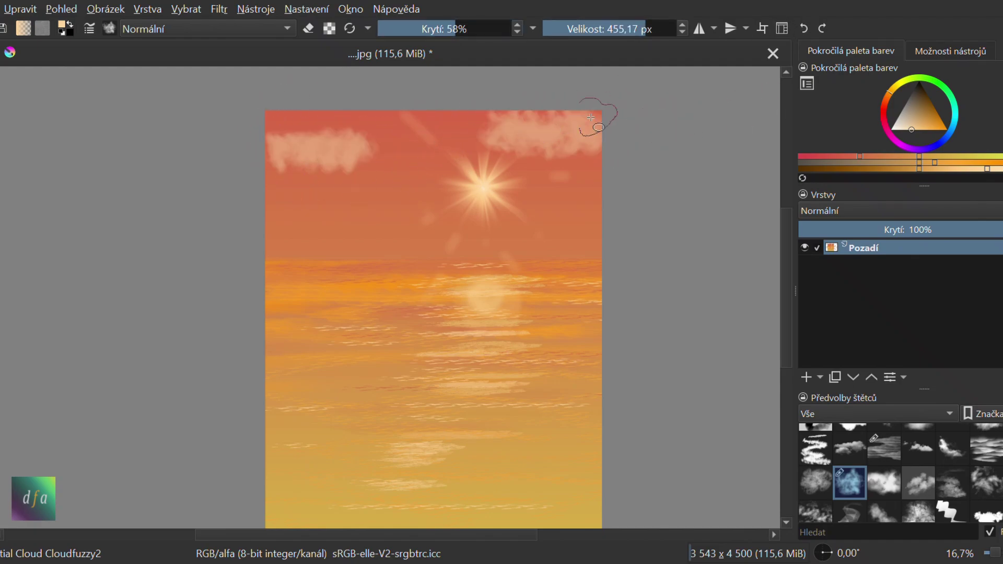
left_click_drag(360, 202, 418, 201)
scroll(639, 261, "down", 1)
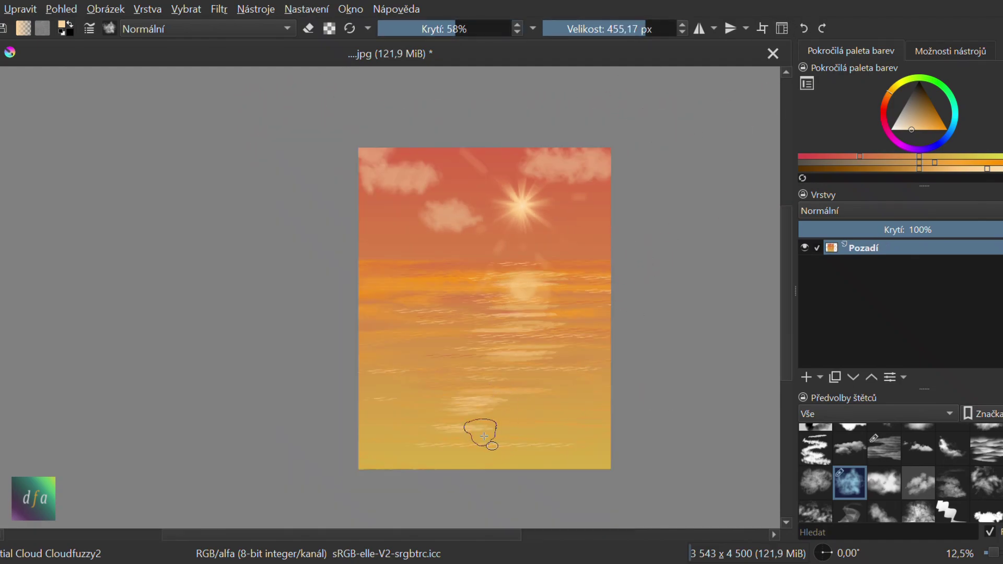
- Choose the Palmleaves plant brush and set the painting colour to black
scroll(914, 474, "down", 8)
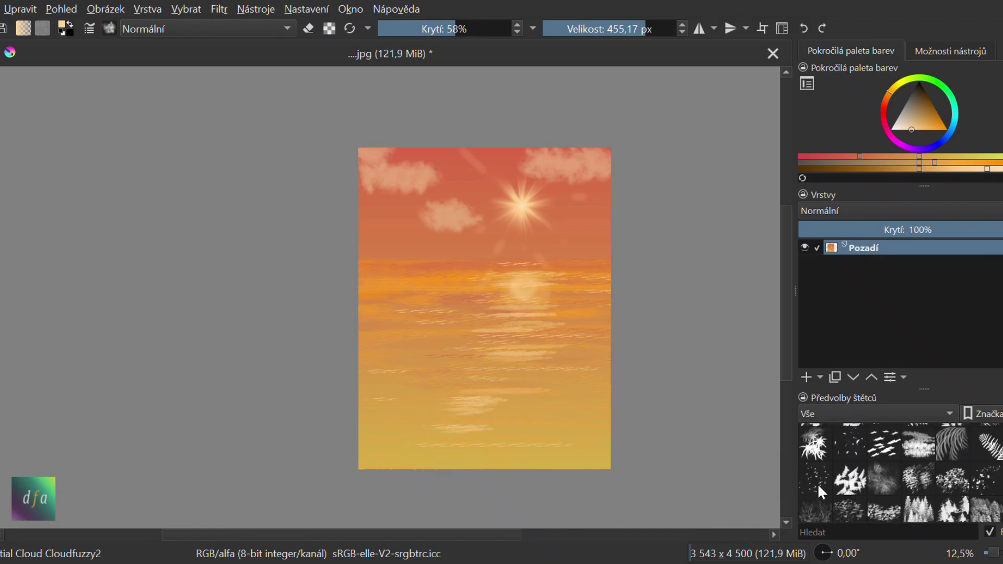
left_click(953, 443)
left_click(917, 85)
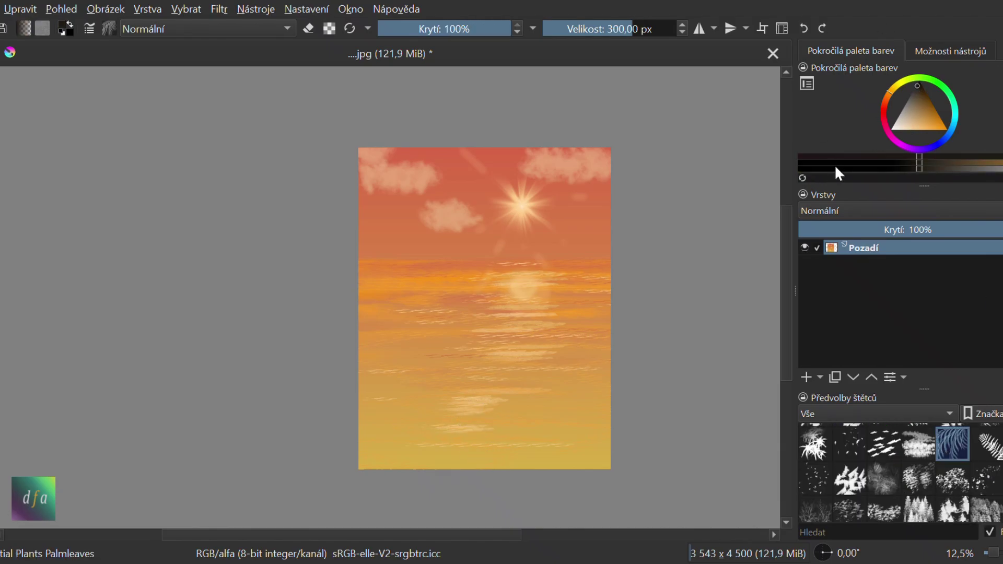
- Try to paint black palm leaves in the lower-right corner of the canvas at 808.58 px
left_click(667, 31)
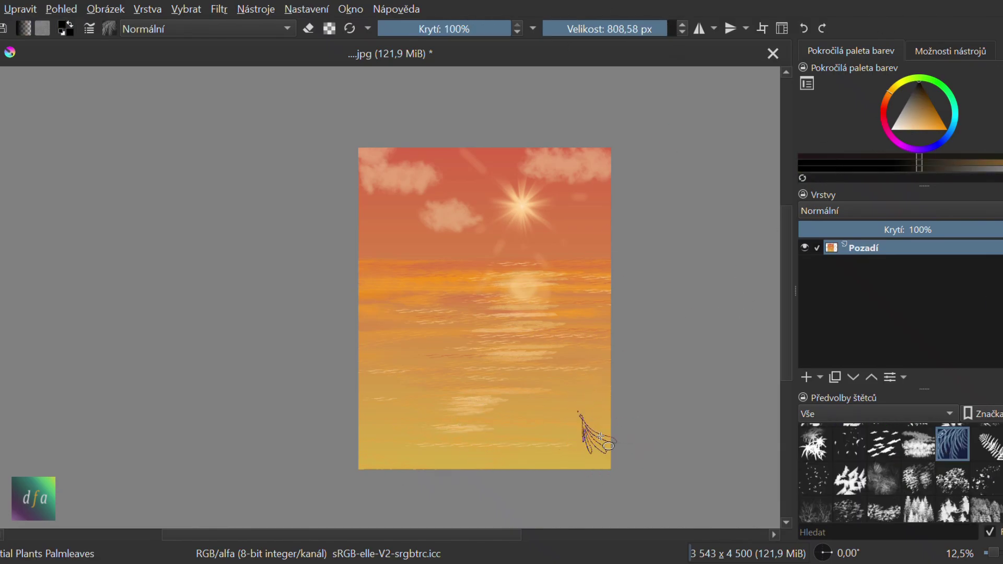
left_click_drag(592, 435, 596, 410)
left_click(804, 30)
left_click(596, 434)
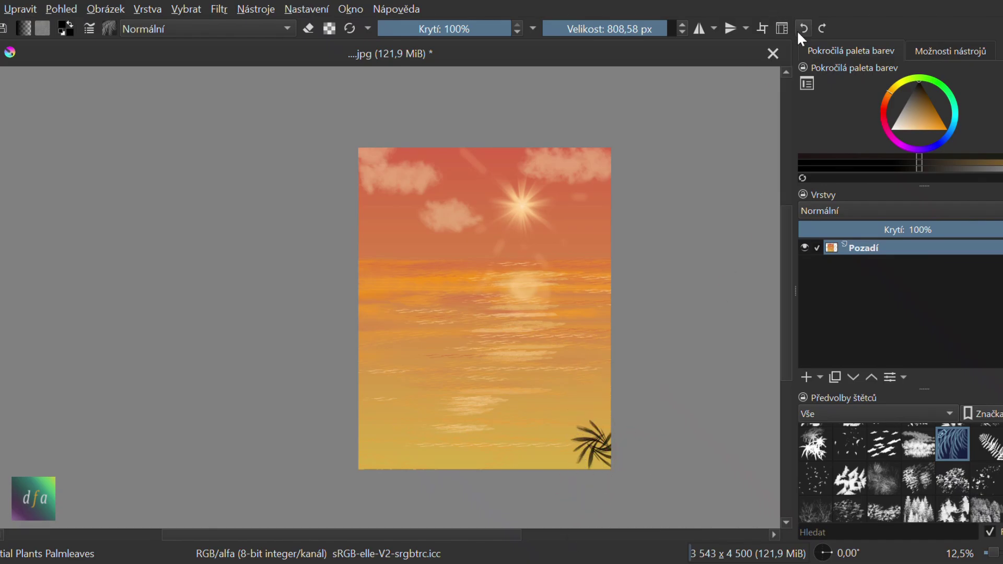
left_click(803, 30)
- Stamp three black palm trees in a descending row at the lower-left of the canvas with the Tree4 brush at 1000 px
scroll(895, 499, "down", 3)
left_click(815, 482)
left_click(670, 30)
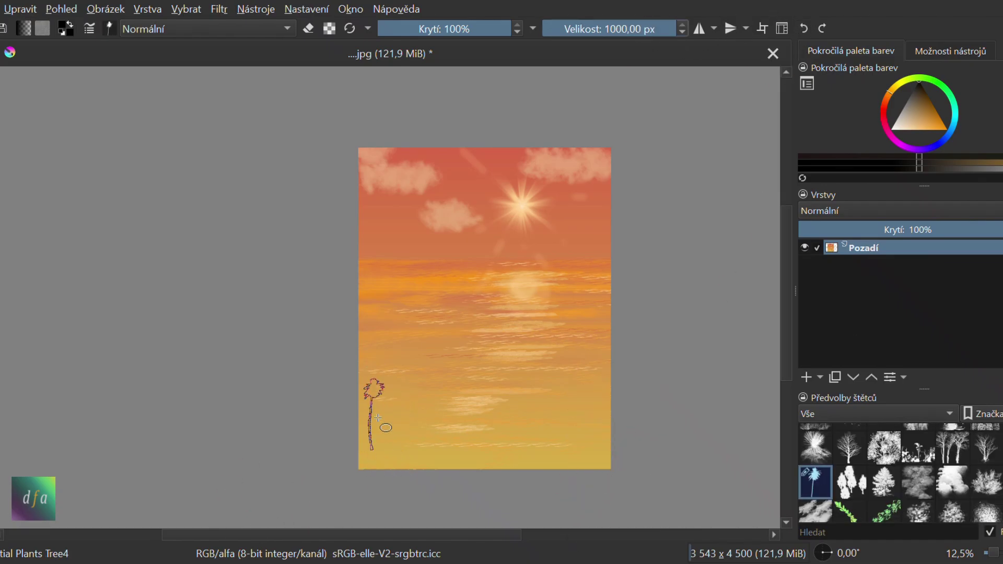
left_click(379, 414)
scroll(381, 421, "up", 2)
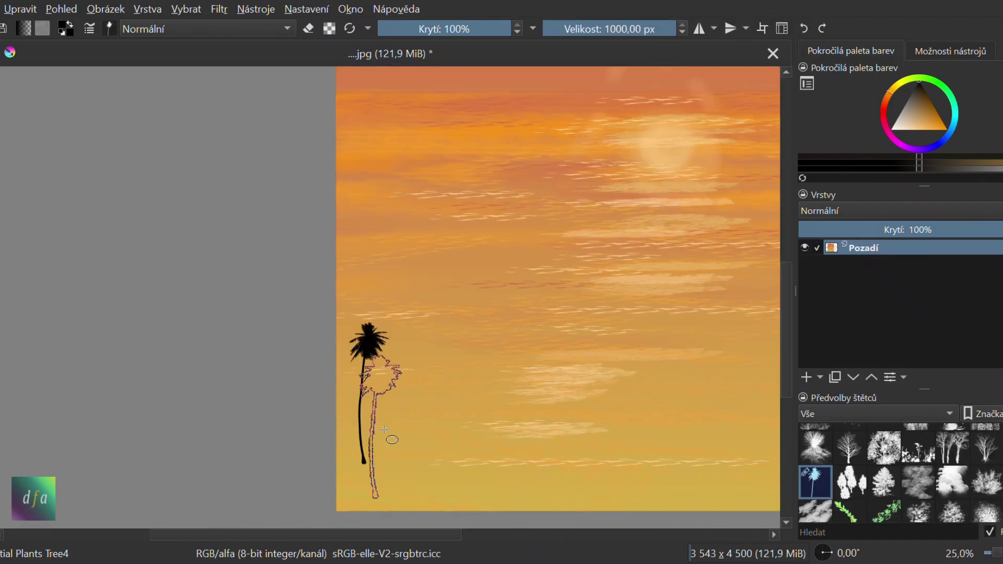
left_click(417, 418)
left_click(803, 29)
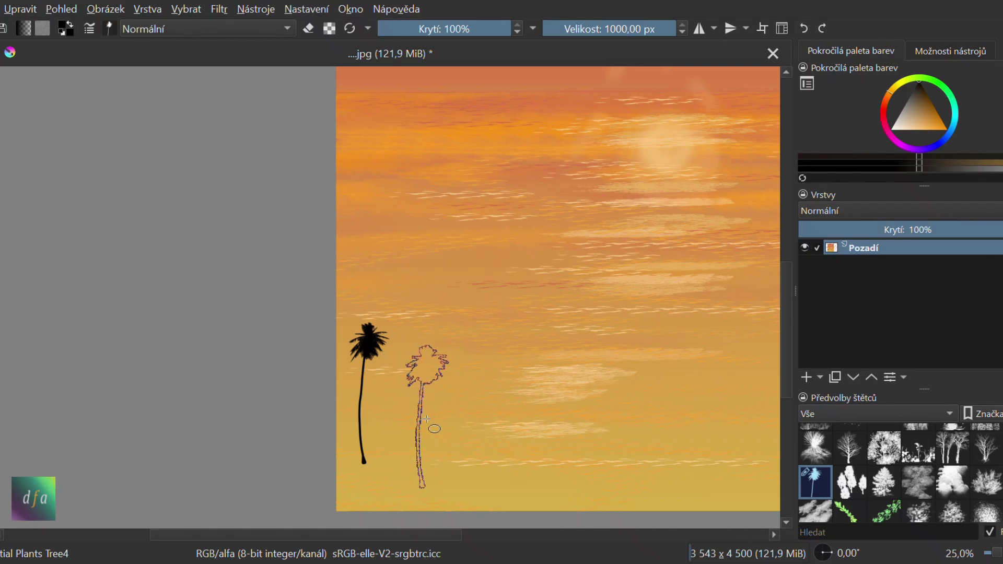
left_click(402, 418)
left_click(439, 436)
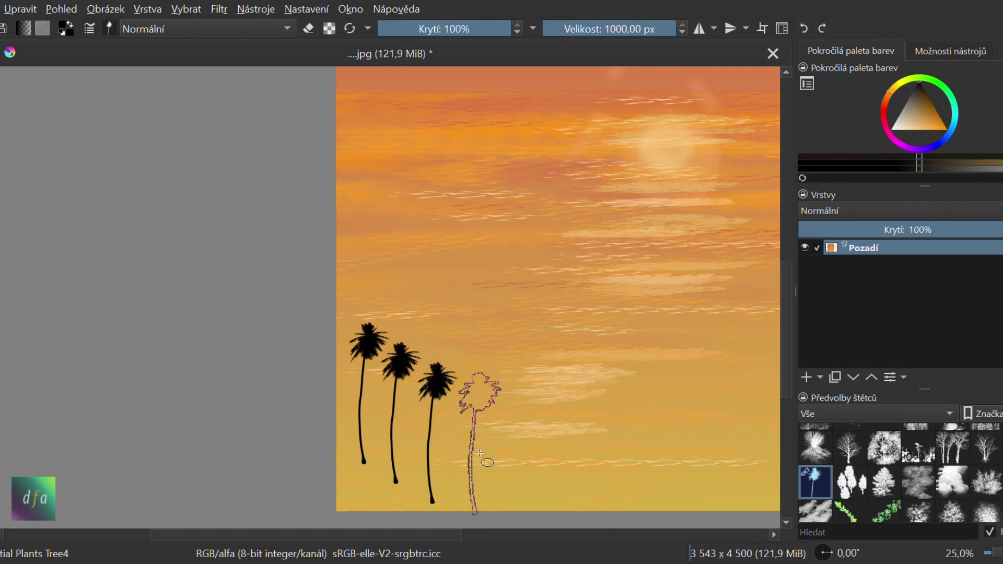
- Paint a sloping black hill of foliage beneath the palm trees with the TreeLeaves brush at 300 px
left_click(986, 482)
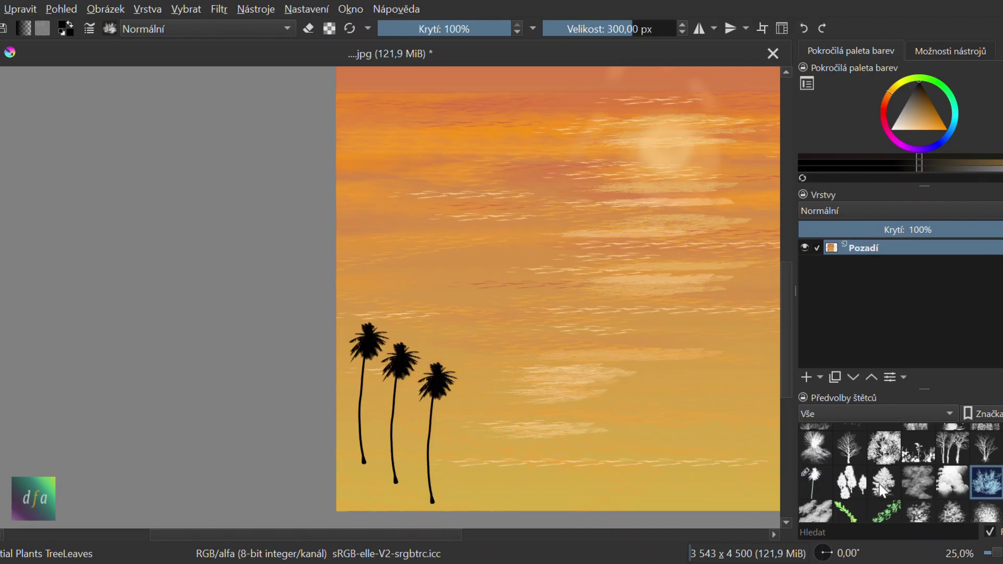
mouse_move(360, 486)
left_mouse_down()
mouse_move(399, 488)
mouse_move(428, 513)
mouse_move(485, 517)
mouse_move(367, 481)
mouse_move(387, 483)
mouse_move(337, 468)
left_mouse_up()
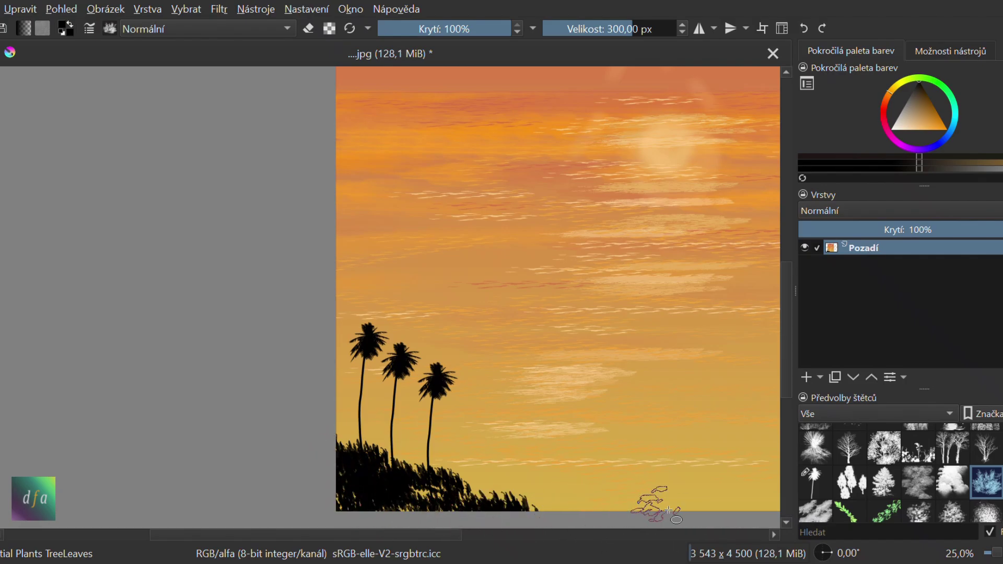
- Try to paint a low strip of black foliage along the canvas's lower-right edge with the TreeLeaves brush
left_click_drag(669, 511, 766, 510)
left_click_drag(455, 537, 477, 537)
left_click(804, 28)
scroll(653, 421, "down", 2)
scroll(514, 445, "up", 2)
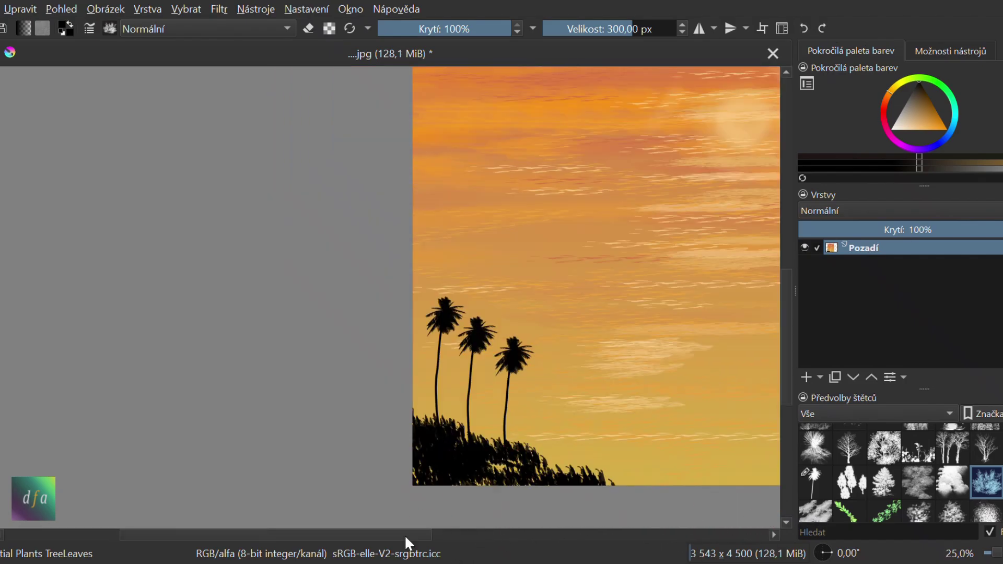
left_click_drag(409, 536, 526, 535)
left_click_drag(481, 473, 601, 470)
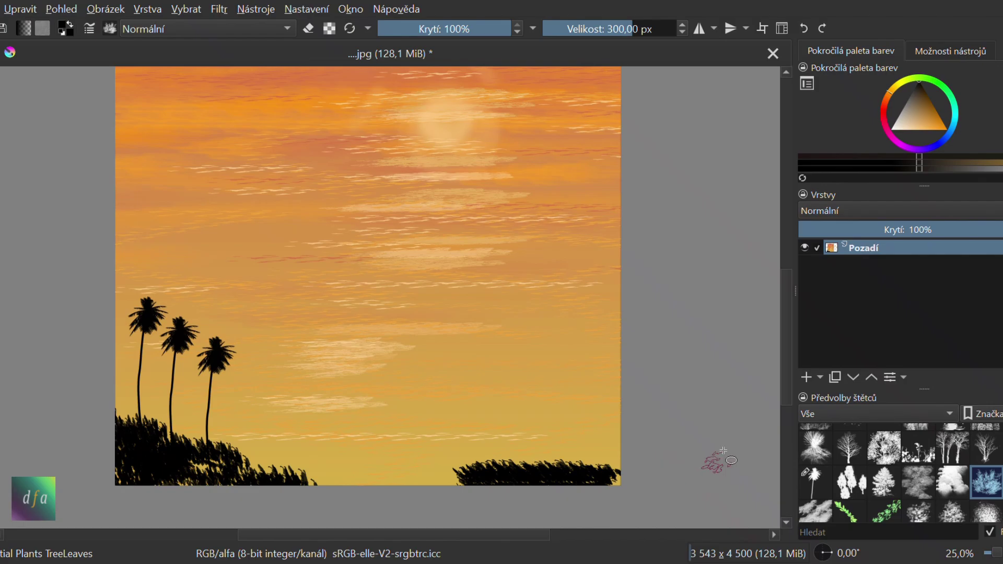
left_click(804, 29)
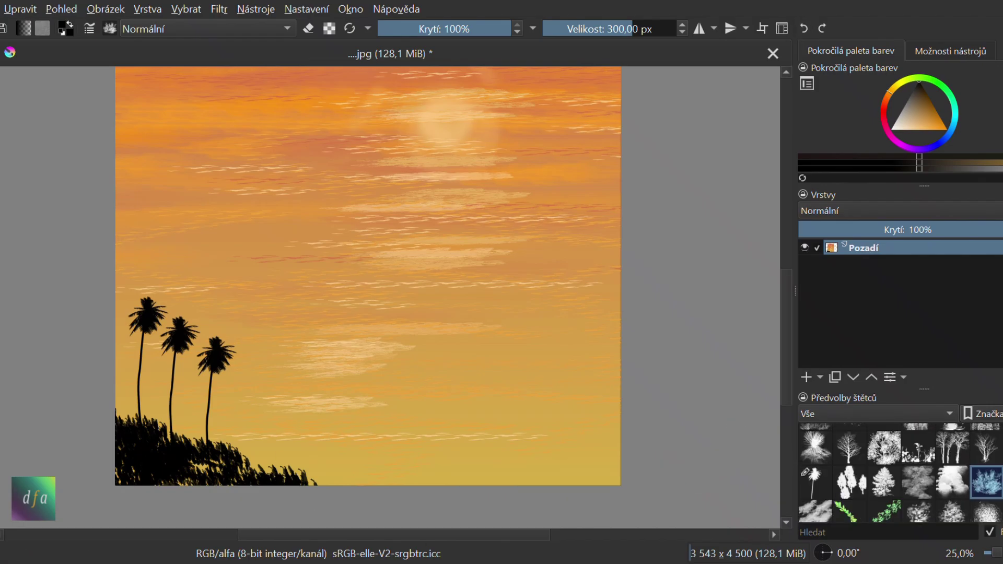
- Paint small black plants along the slope of the foliage hill with the Grassystems brush at 192.03 px
left_click(918, 448)
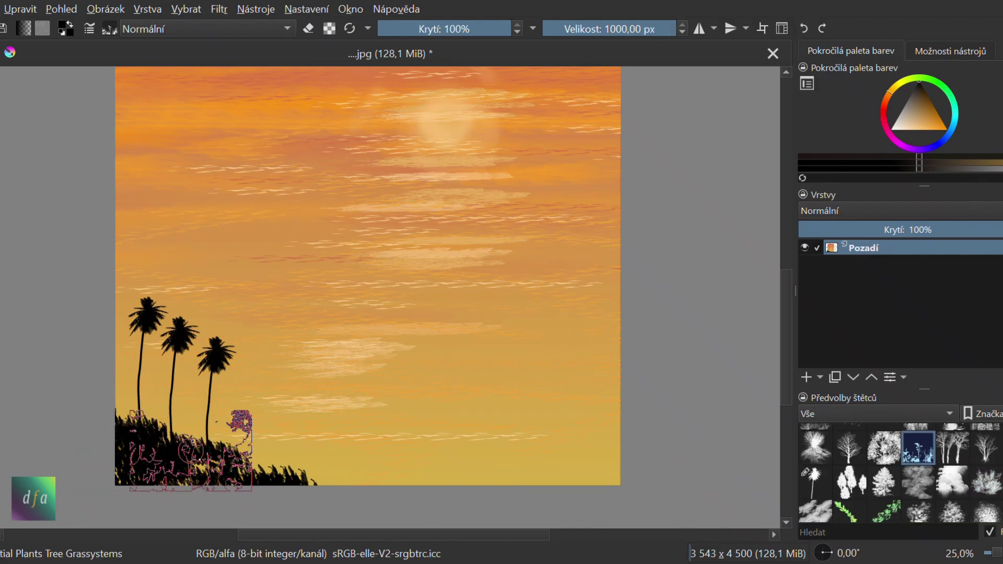
left_click(340, 502)
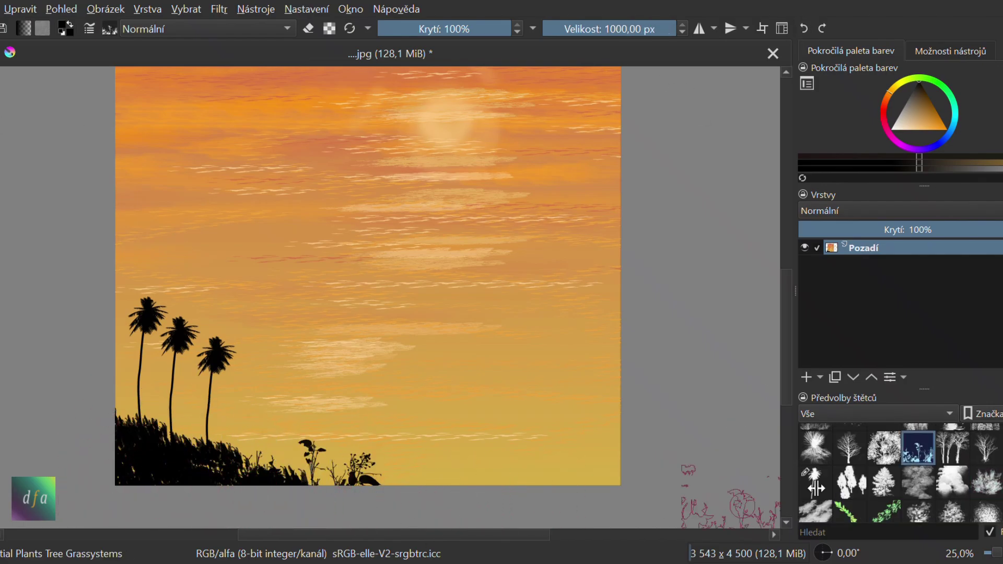
left_click(803, 30)
key("[")
key("[")
key("[")
key("[")
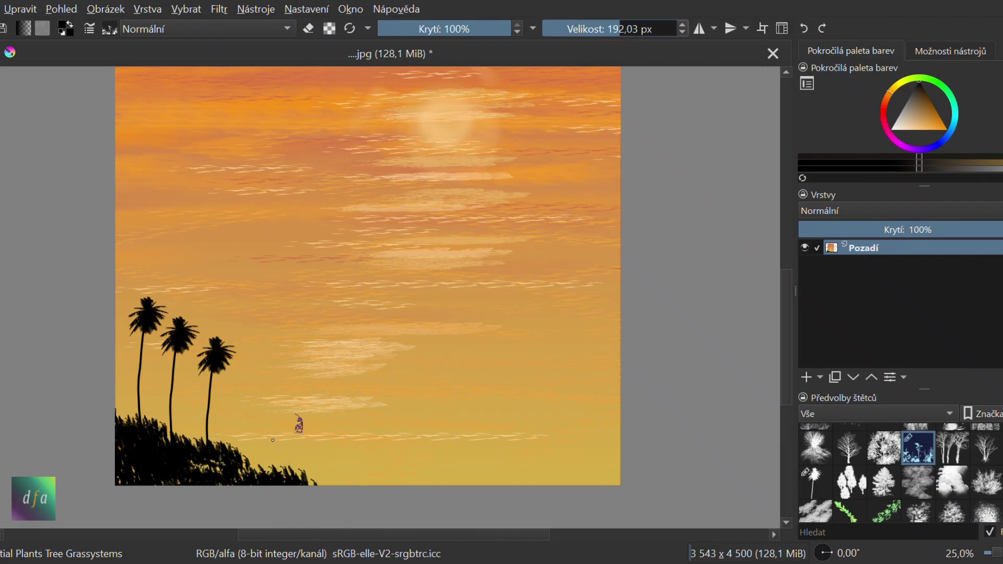
mouse_move(118, 416)
left_mouse_down()
mouse_move(297, 484)
mouse_move(397, 490)
mouse_move(307, 473)
mouse_move(346, 486)
mouse_move(306, 476)
mouse_move(330, 503)
left_mouse_up()
- Extend the grassy plants at 307.85 px, and fill a freehand hill-shaped selection along the canvas's lower-right edge with black
left_click(634, 29)
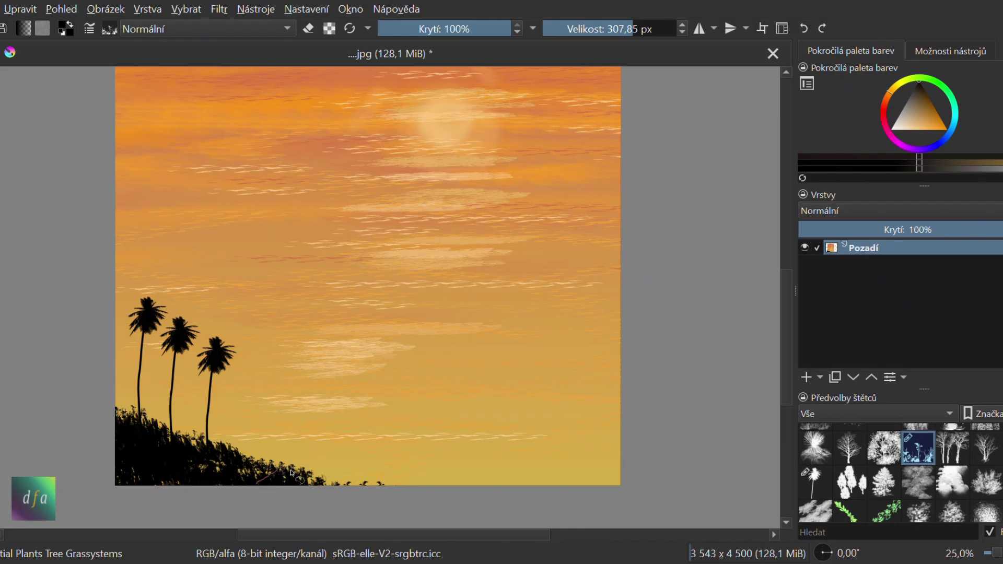
left_click_drag(633, 460, 674, 479)
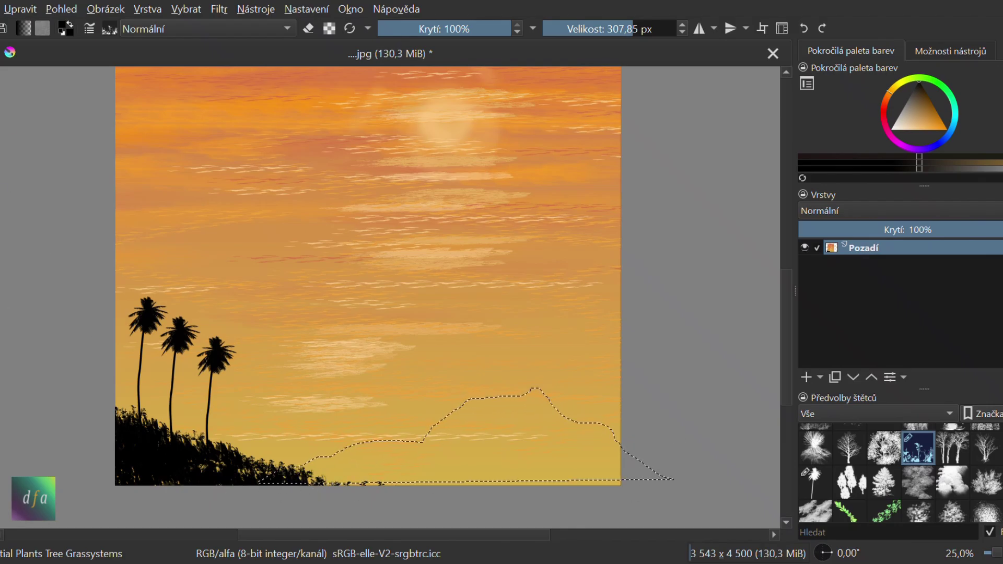
key("shift+BackSpace")
- Paint the selected hill solid black with the Basic-1 brush at 587.66 px and clear the selection
scroll(936, 500, "up", 10)
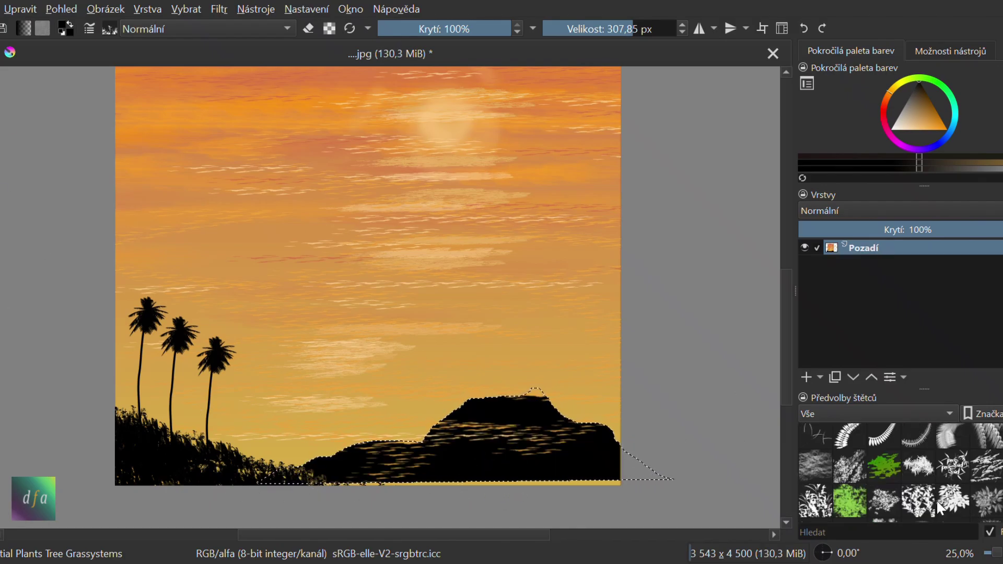
left_click(919, 441)
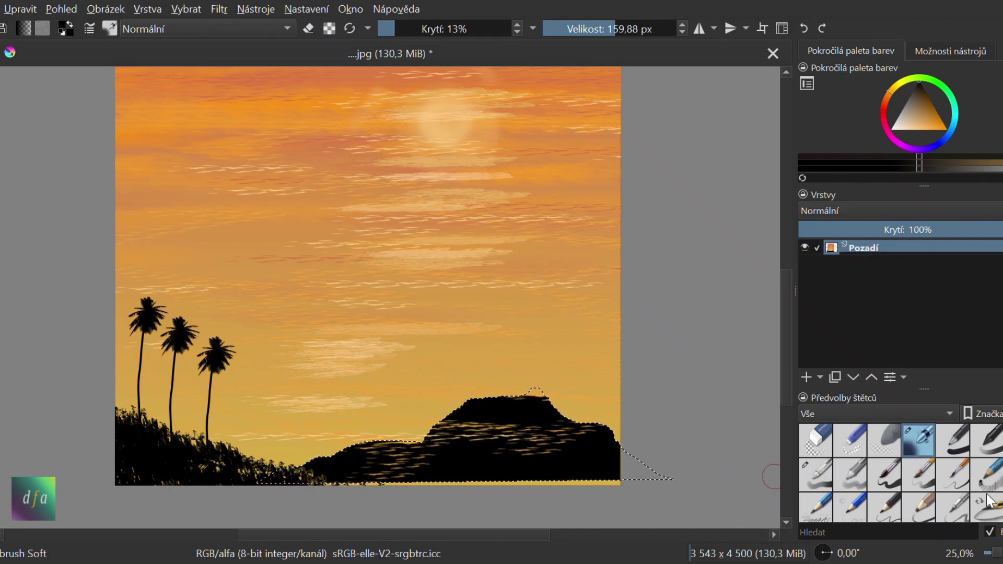
left_click(894, 162)
left_click(953, 442)
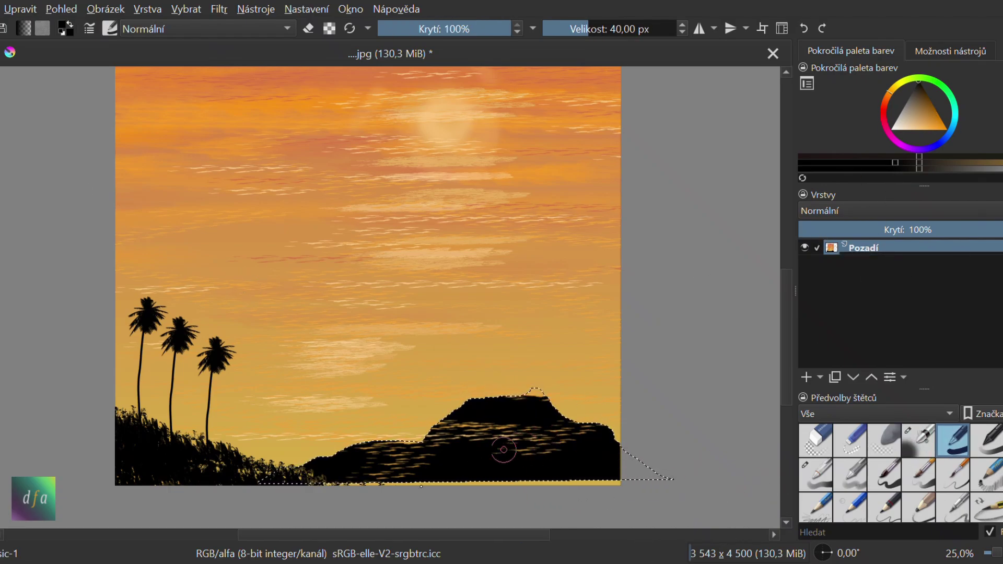
mouse_move(504, 452)
left_mouse_down()
mouse_move(517, 418)
mouse_move(467, 422)
mouse_move(441, 466)
left_mouse_up()
left_click(654, 28)
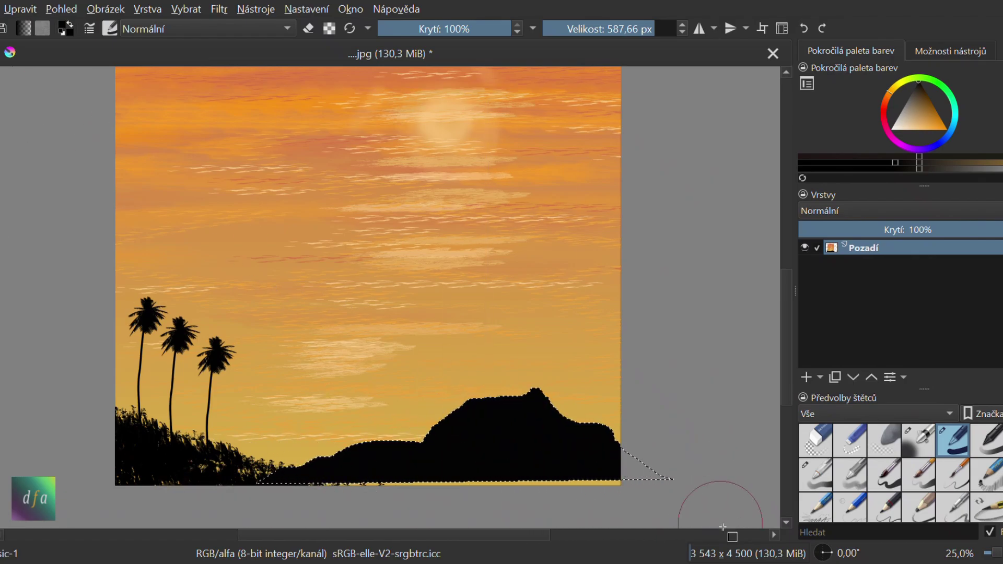
scroll(675, 418, "down", 2)
scroll(700, 372, "down", 2)
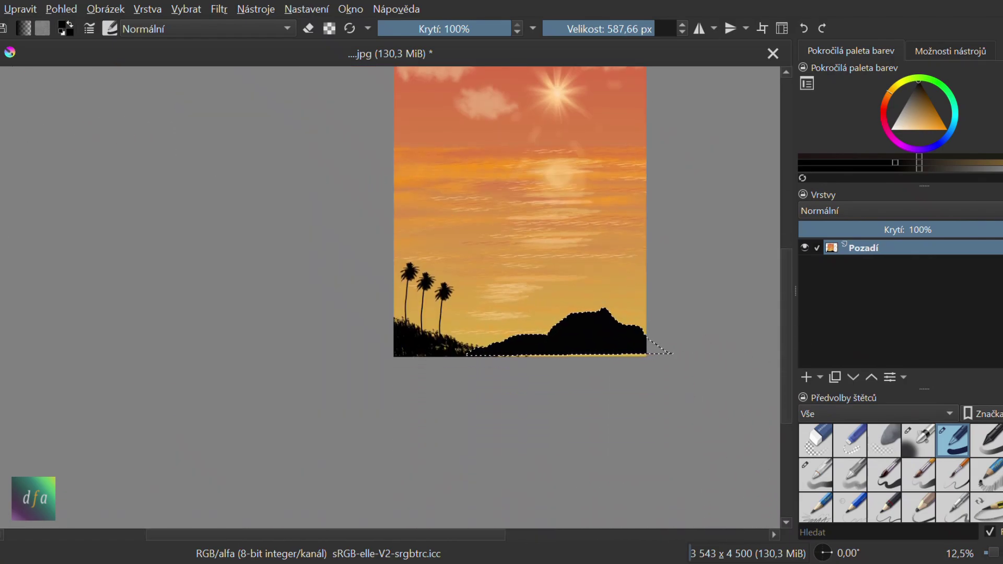
scroll(591, 336, "up", 3)
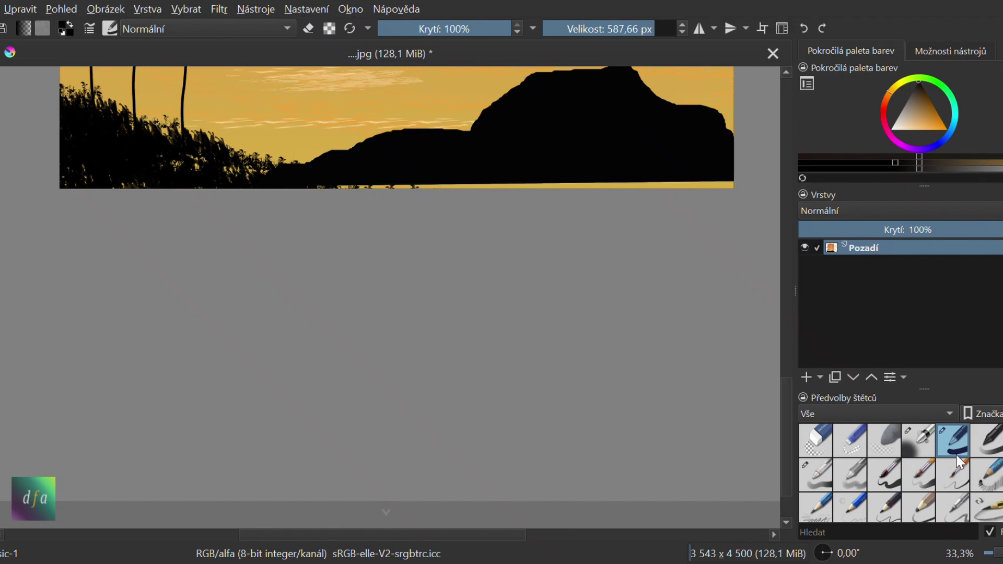
- Paint the remaining gaps along the canvas's lower edge and under the foliage black with the Basic-1 brush at 223.48 px
left_click_drag(317, 208, 707, 74)
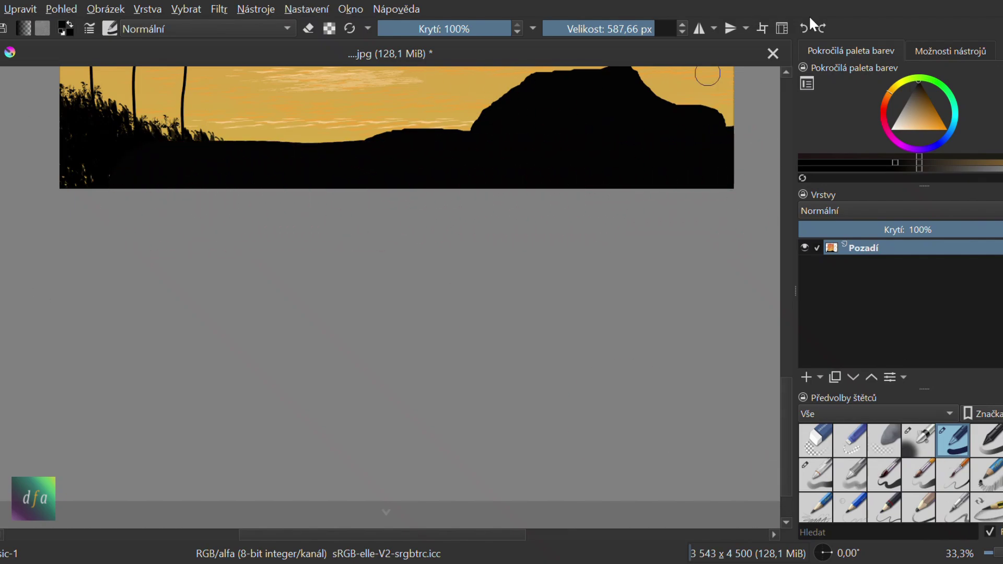
left_click(622, 29)
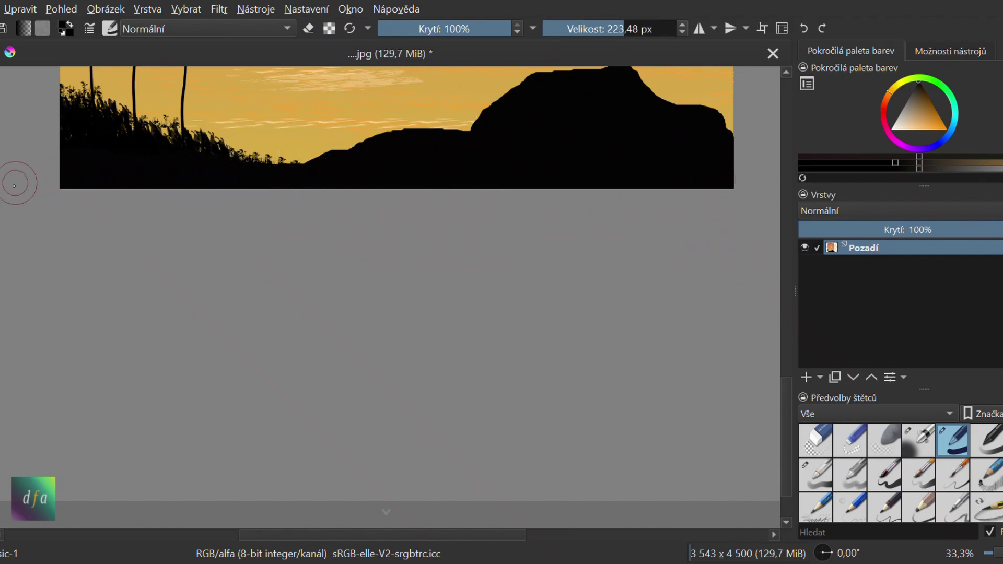
scroll(517, 175, "down", 1)
left_click_drag(788, 329, 791, 272)
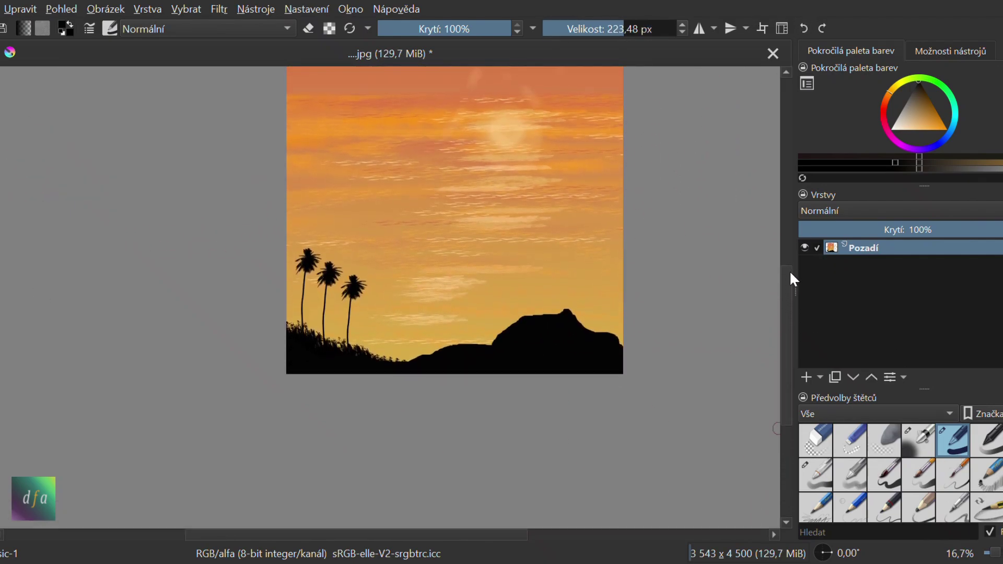
- Smooth the hill's outline into gentler slopes on both sides and darken the base of the foliage with the Basic-1 brush
scroll(563, 324, "up", 2)
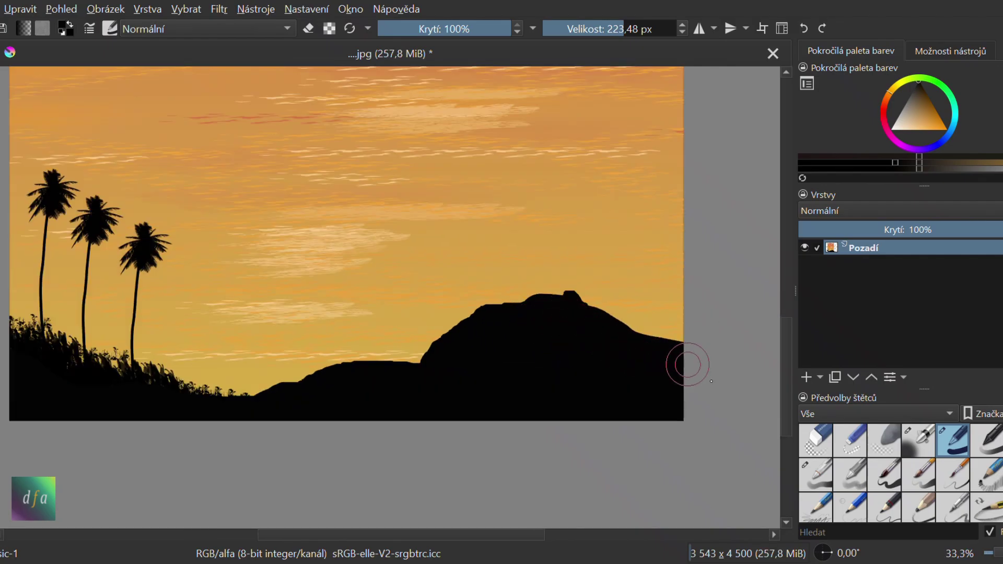
left_click_drag(371, 383, 447, 365)
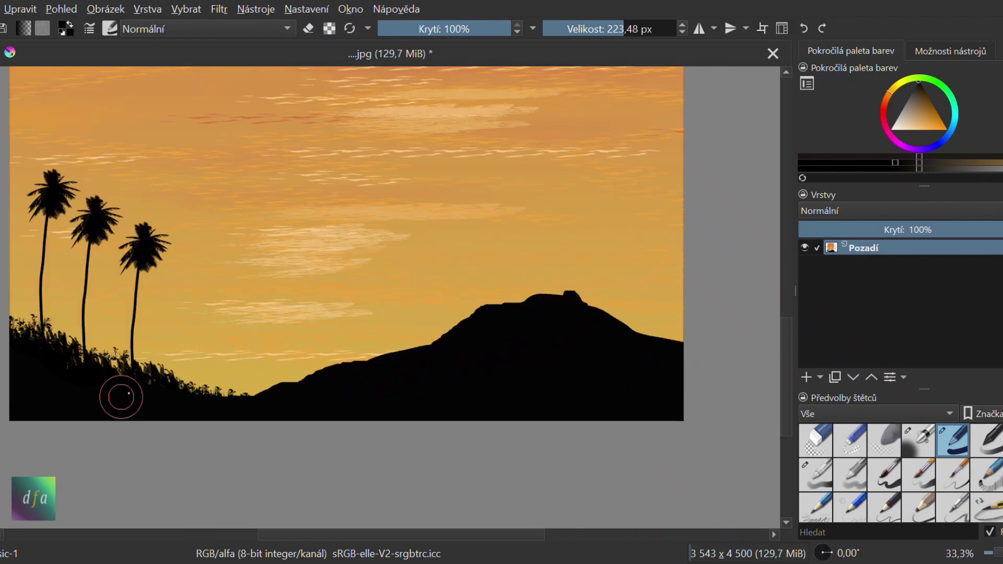
mouse_move(119, 394)
left_mouse_down()
mouse_move(93, 373)
mouse_move(38, 368)
left_mouse_up()
- Paint thin black grass blades along the hill's ridge and the palm slope with the Grass6 brush at 238.37 px
scroll(888, 489, "down", 6)
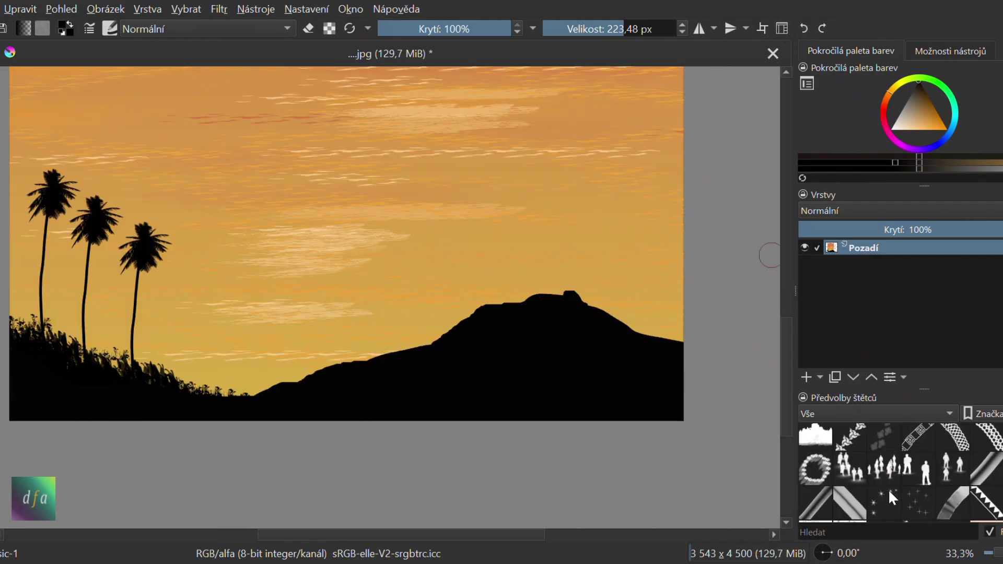
left_click(885, 473)
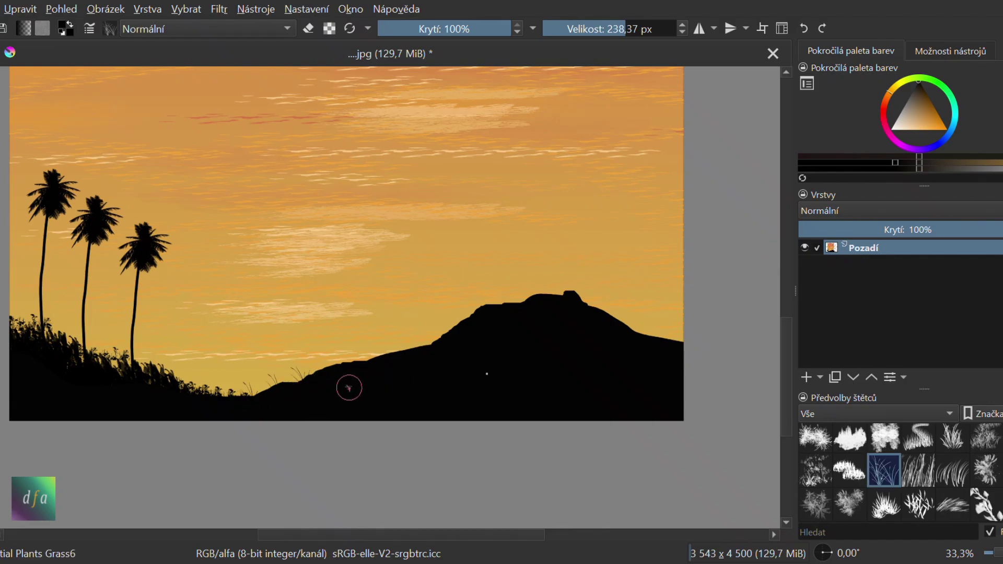
left_click_drag(625, 334, 666, 351)
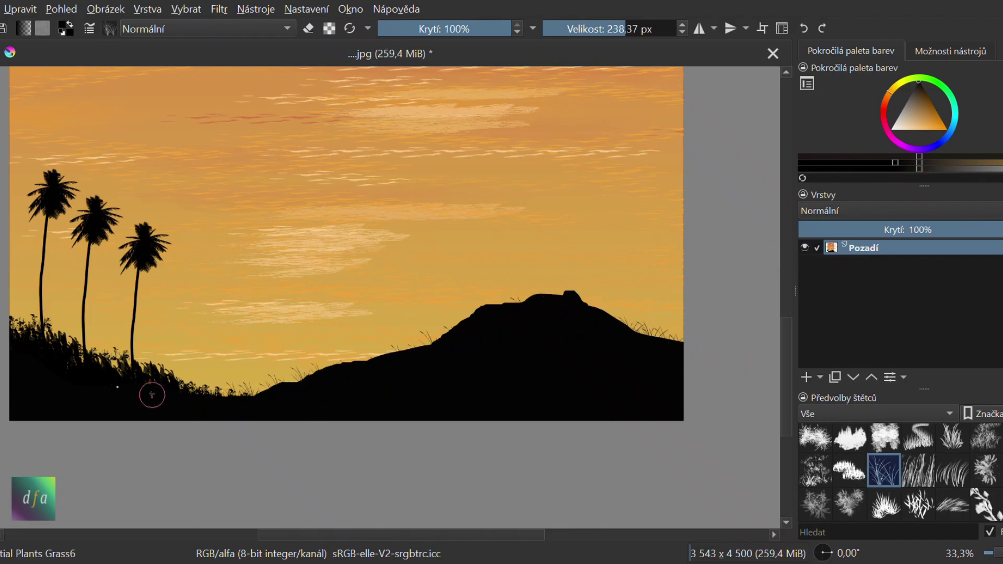
left_click_drag(152, 395, 67, 357)
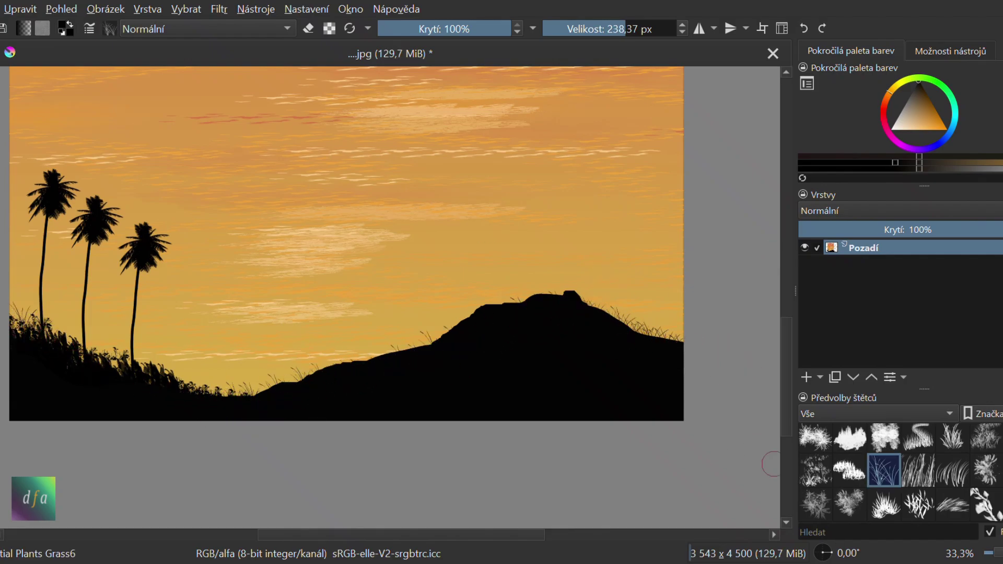
- Add thicker black grass tufts along the hill's ridge and the palm slope with the GrassShrubs2 brush at 157.89 px
left_click(919, 504)
left_click_drag(519, 307, 437, 336)
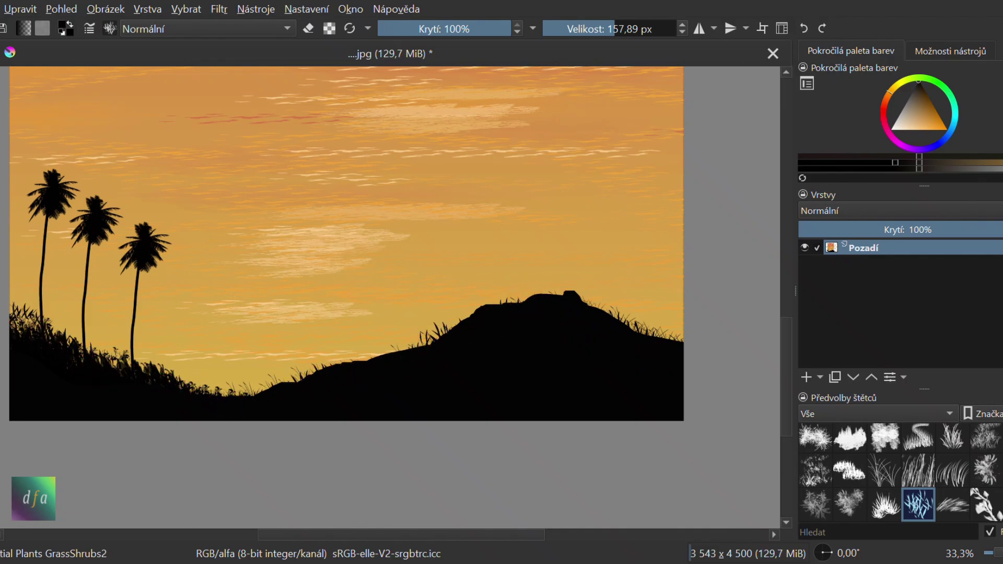
scroll(7, 365, "up", 3)
left_click_drag(48, 233, 51, 252)
scroll(568, 500, "down", 2)
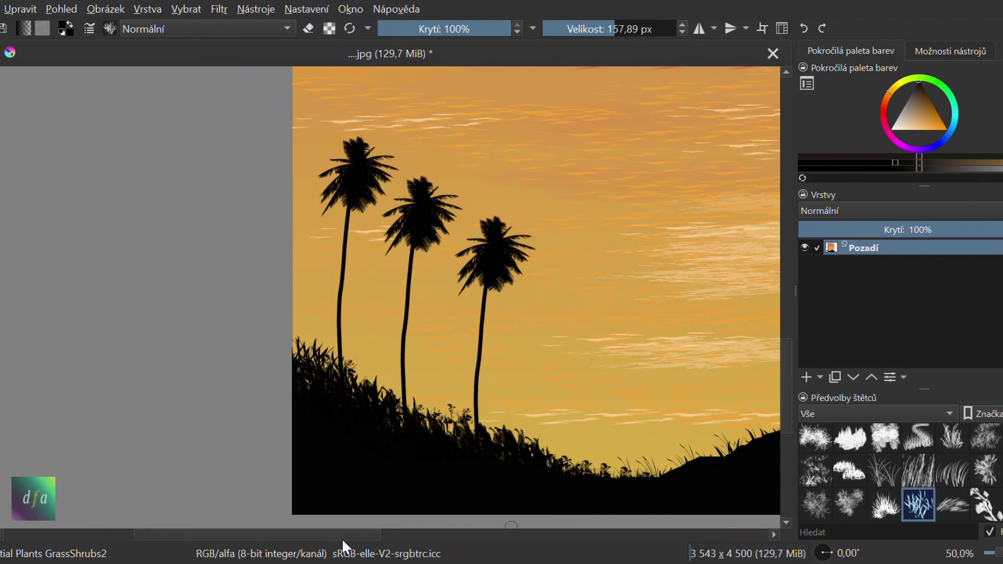
scroll(560, 460, "right", 3)
scroll(355, 421, "right", 3)
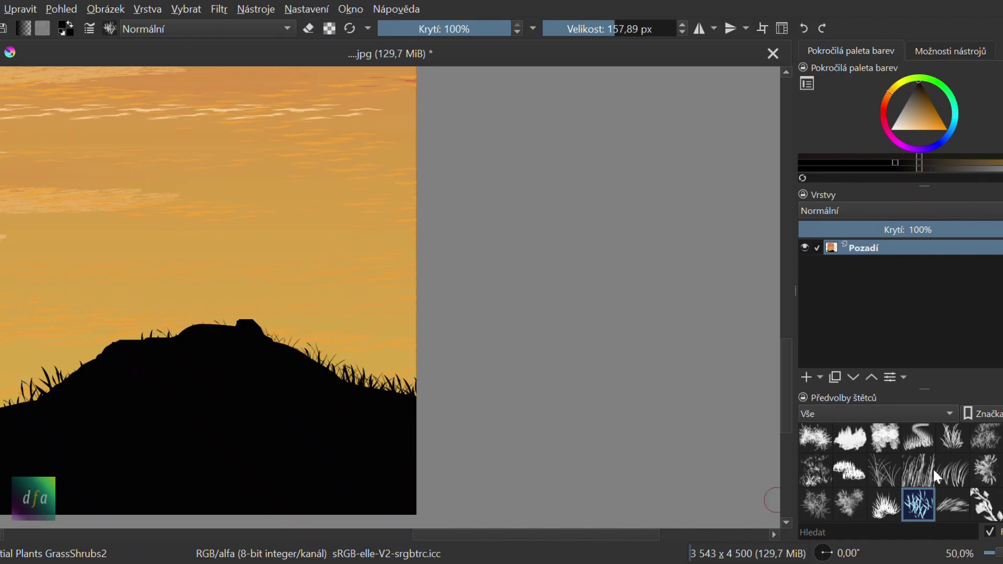
left_click(884, 471)
scroll(451, 413, "down", 3)
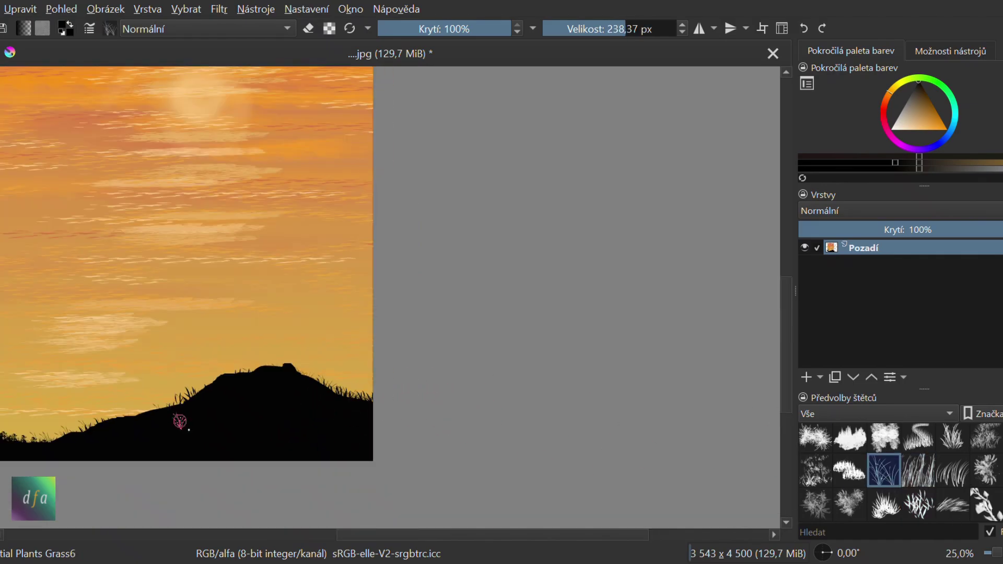
scroll(375, 538, "left", 3)
scroll(915, 453, "down", 3)
- Stamp two black human figures on the hill's low slope, using the People1 brush at 261.79 px and People2 at 200 px
scroll(916, 453, "down", 5)
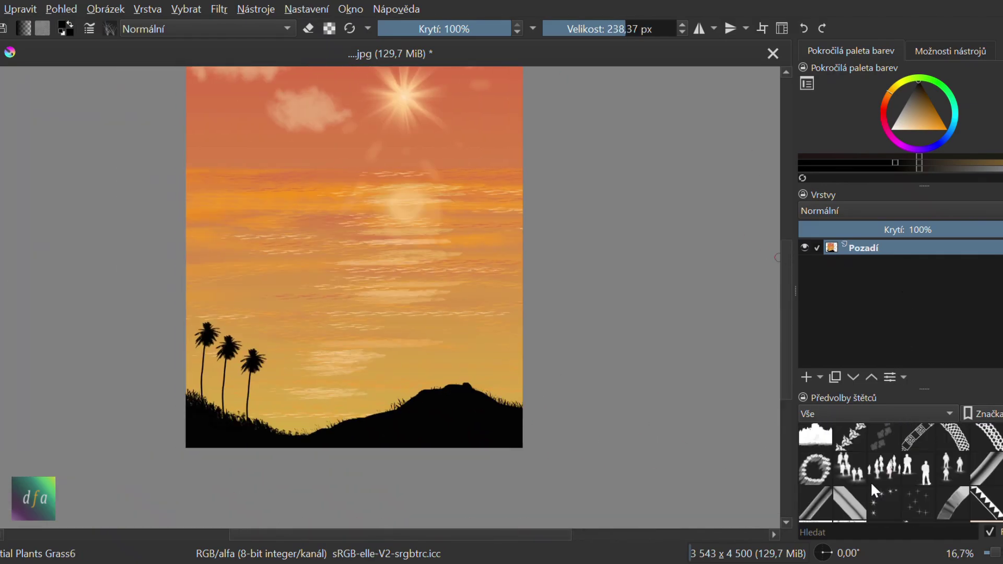
scroll(933, 469, "down", 3)
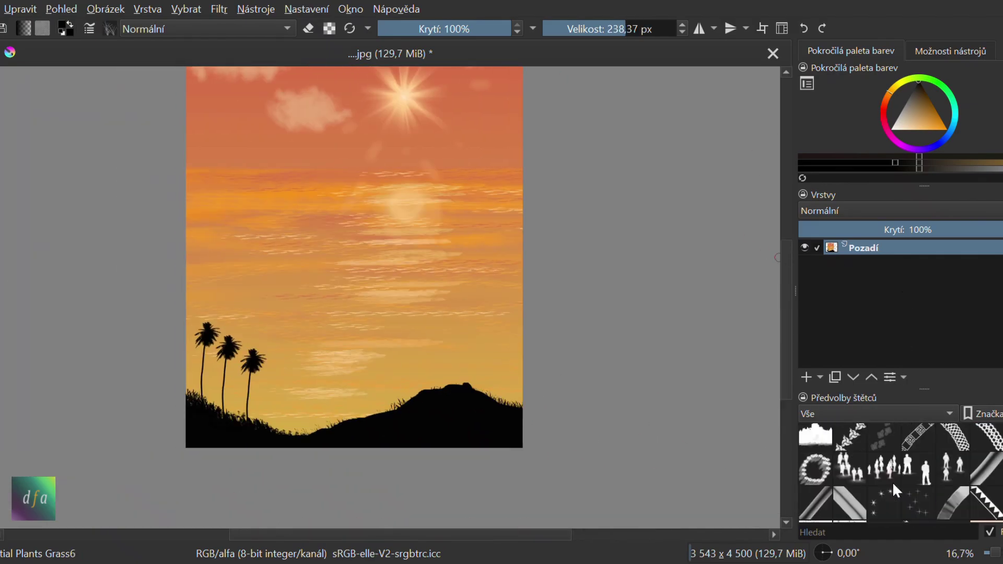
left_click(931, 477)
scroll(366, 413, "up", 2)
left_click(383, 402)
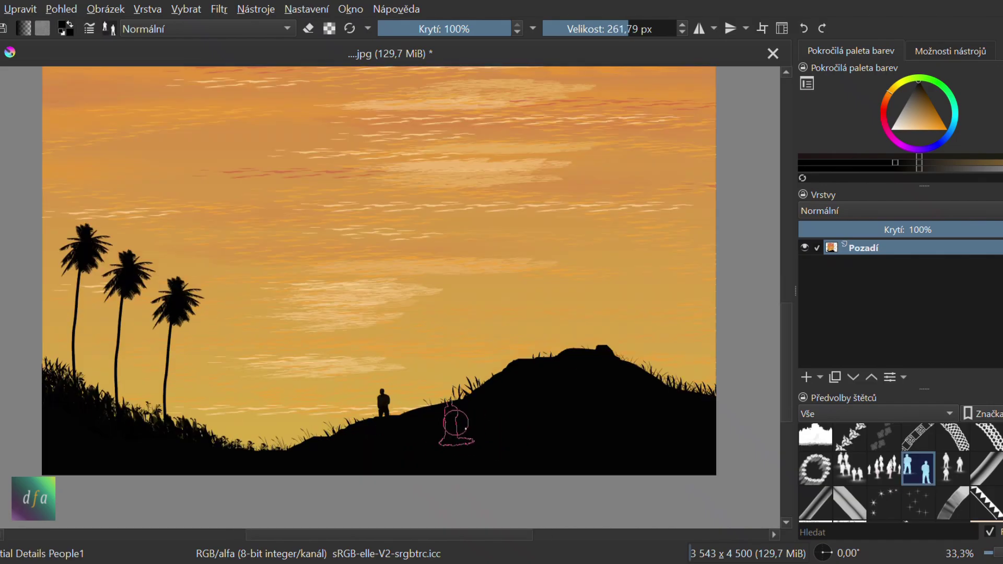
left_click(954, 471)
left_click(405, 402)
scroll(553, 435, "down", 1)
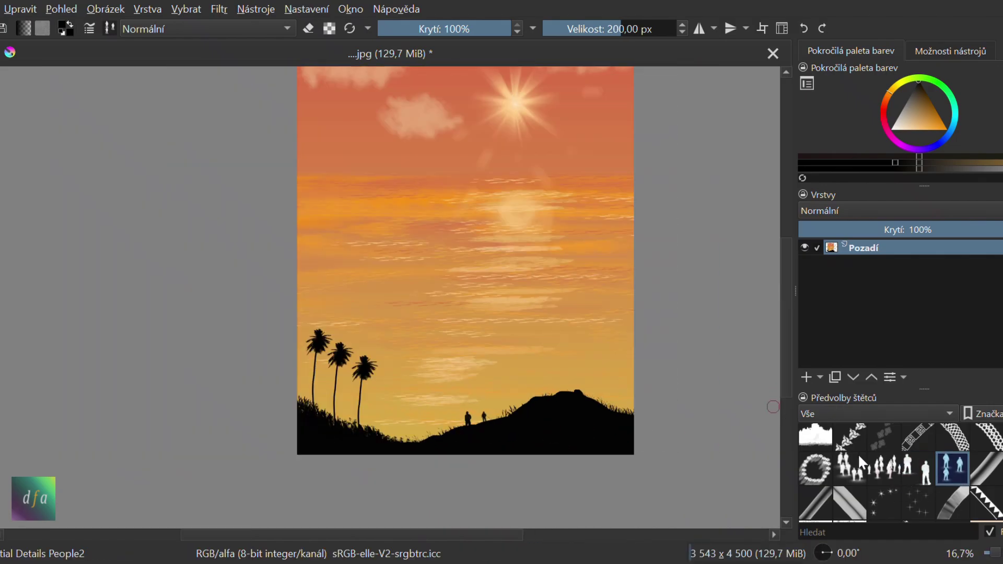
scroll(899, 485, "down", 6)
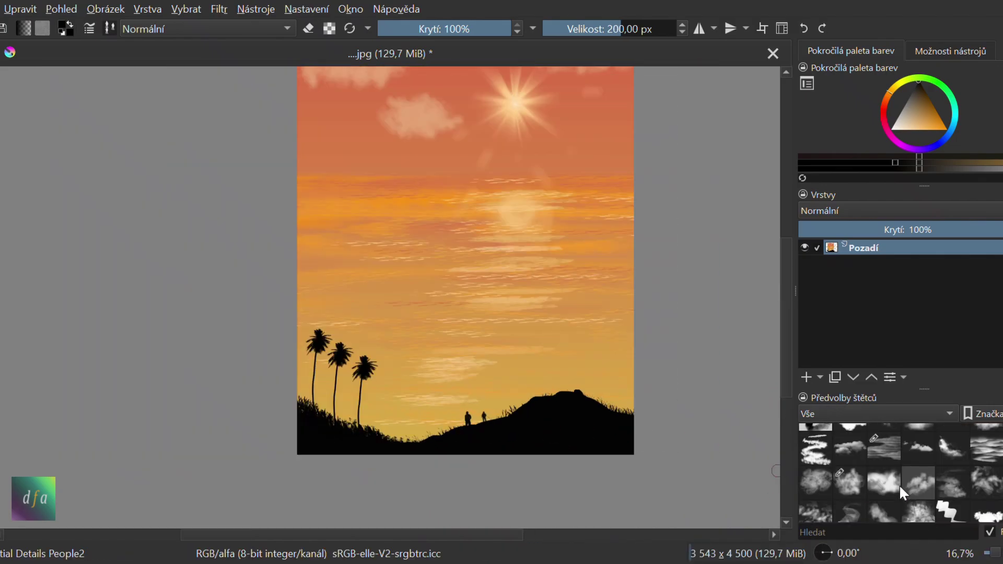
scroll(924, 463, "down", 8)
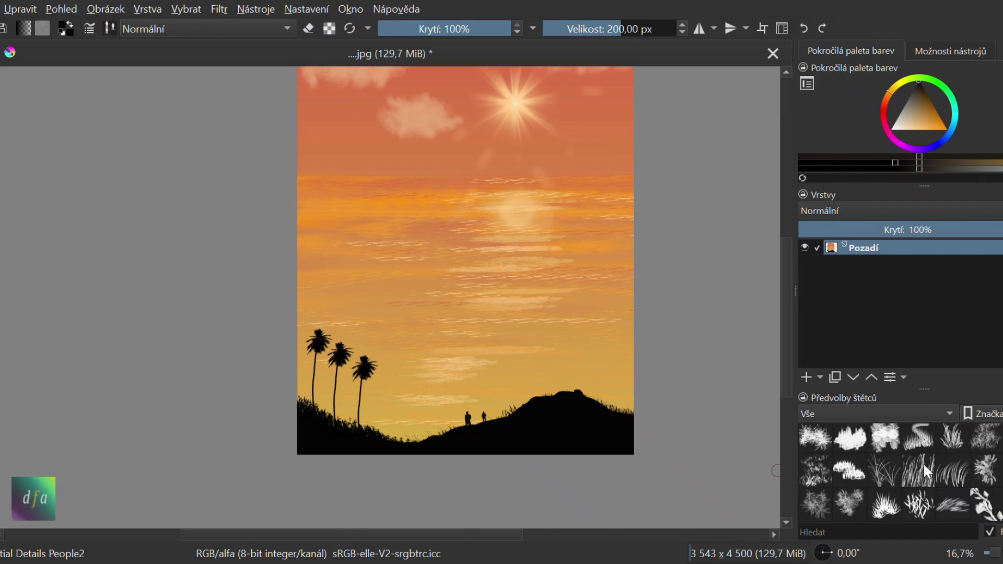
scroll(924, 465, "down", 8)
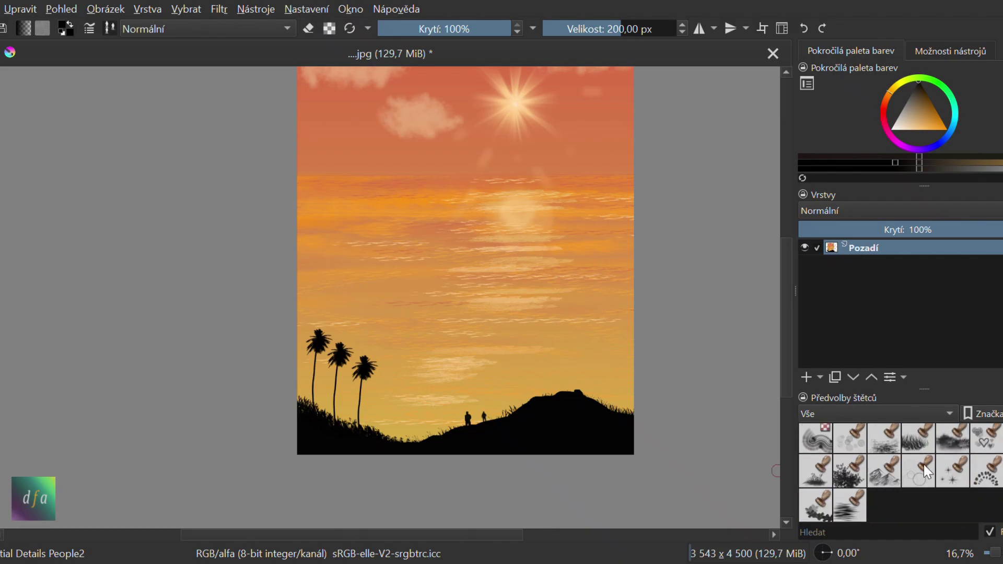
scroll(920, 489, "down", 8)
scroll(858, 479, "up", 8)
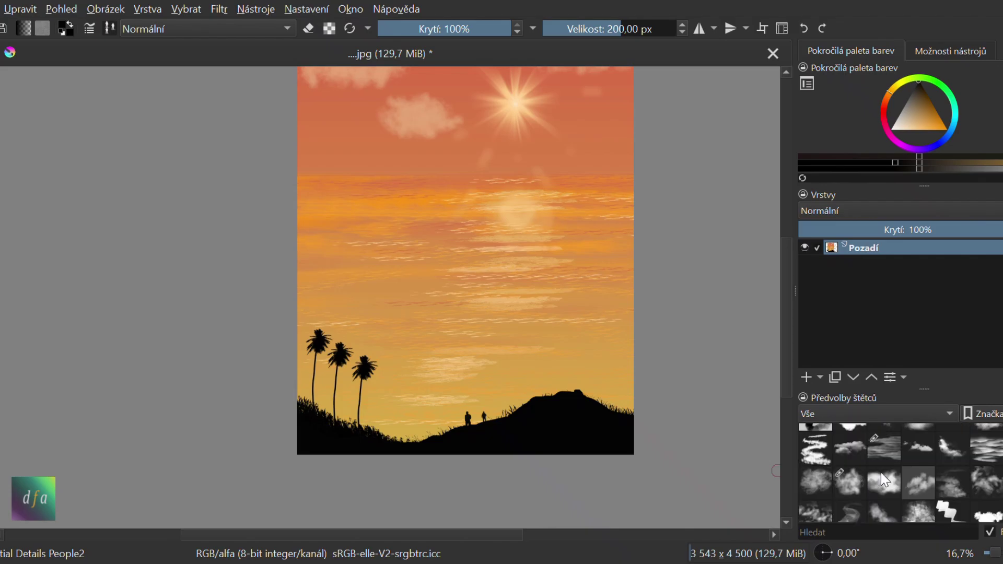